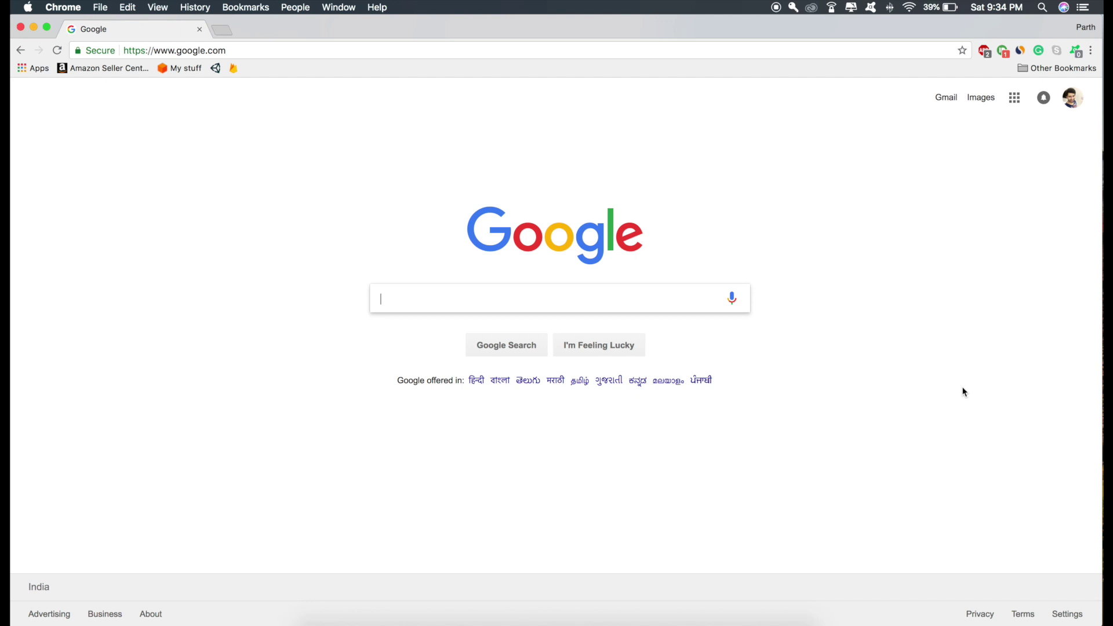
# - Search for 'arkit 2.0 bitbucket' and open the Unity-ARKit-Plugin repository
pyautogui.write('arkit 2.0 bitbucket')
pyautogui.press('Return')
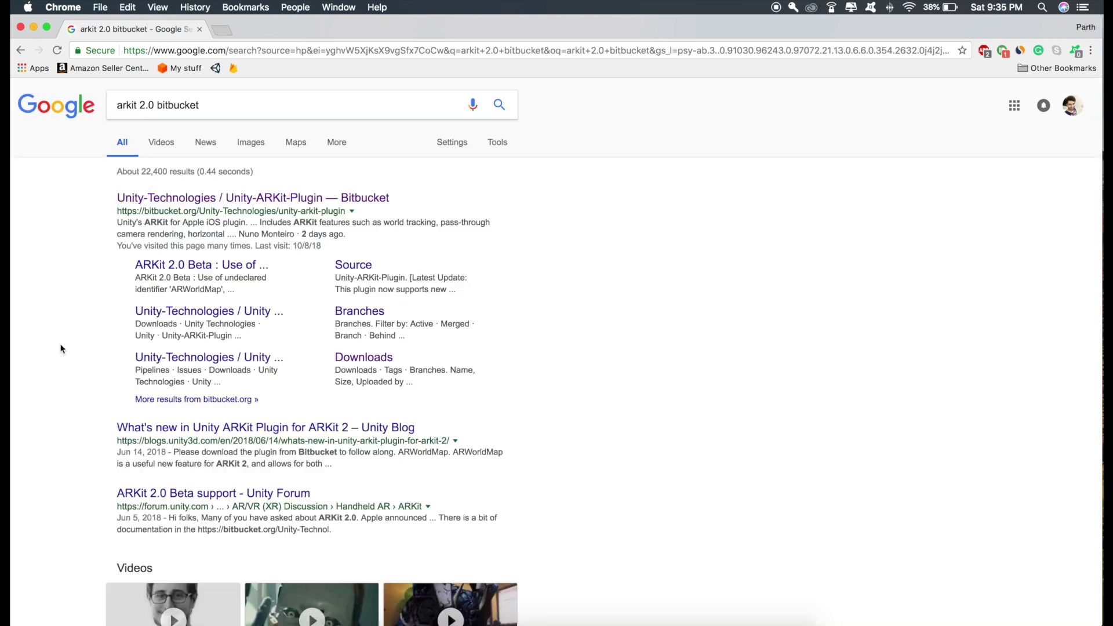
pyautogui.click(153, 197)
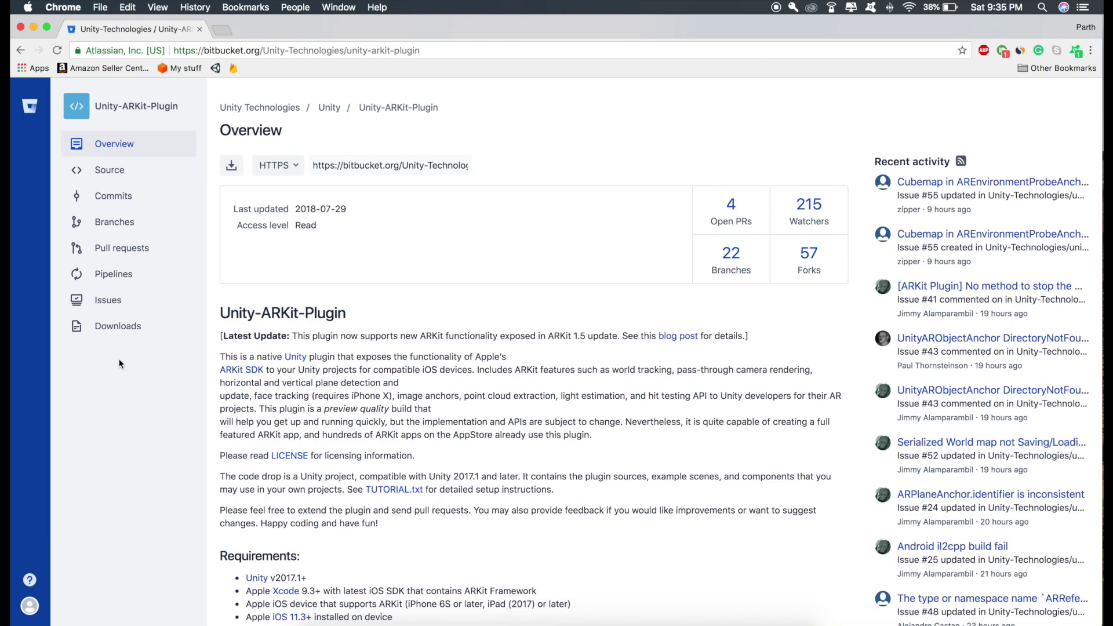
# - Download the arkit2.0_beta branch as a zip from the repository's Downloads branches list
pyautogui.click(118, 326)
pyautogui.click(346, 167)
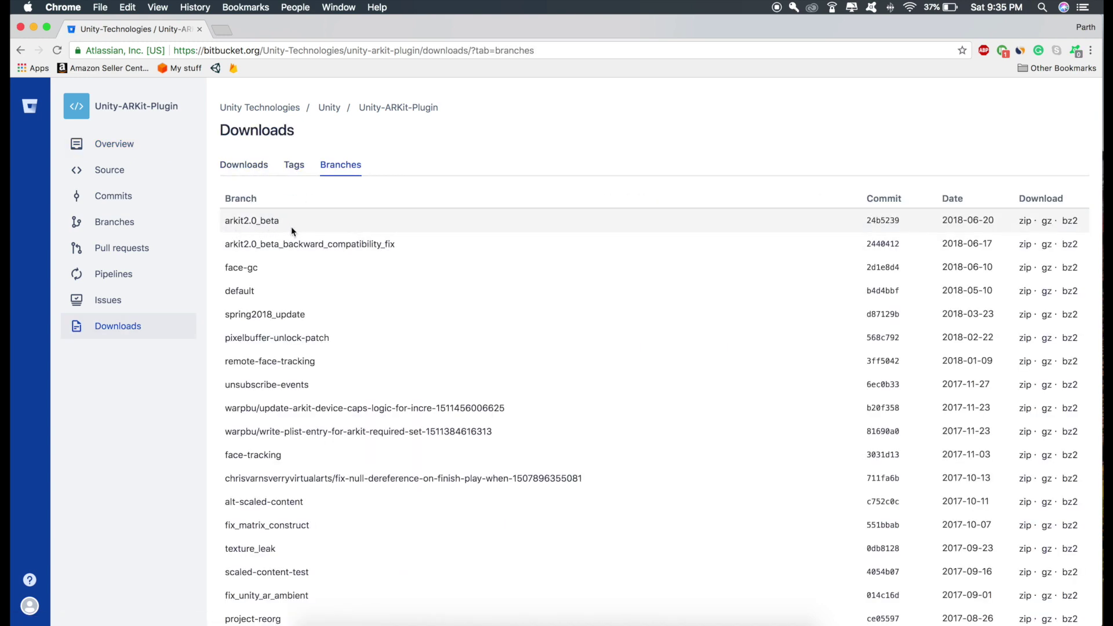
pyautogui.click(1024, 221)
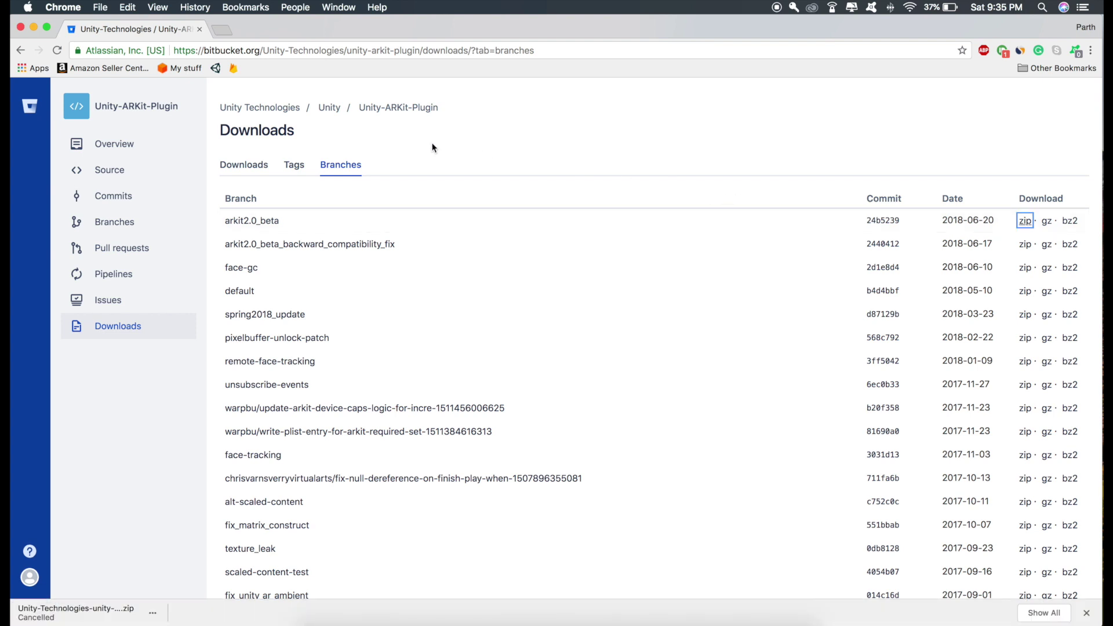
pyautogui.click(255, 166)
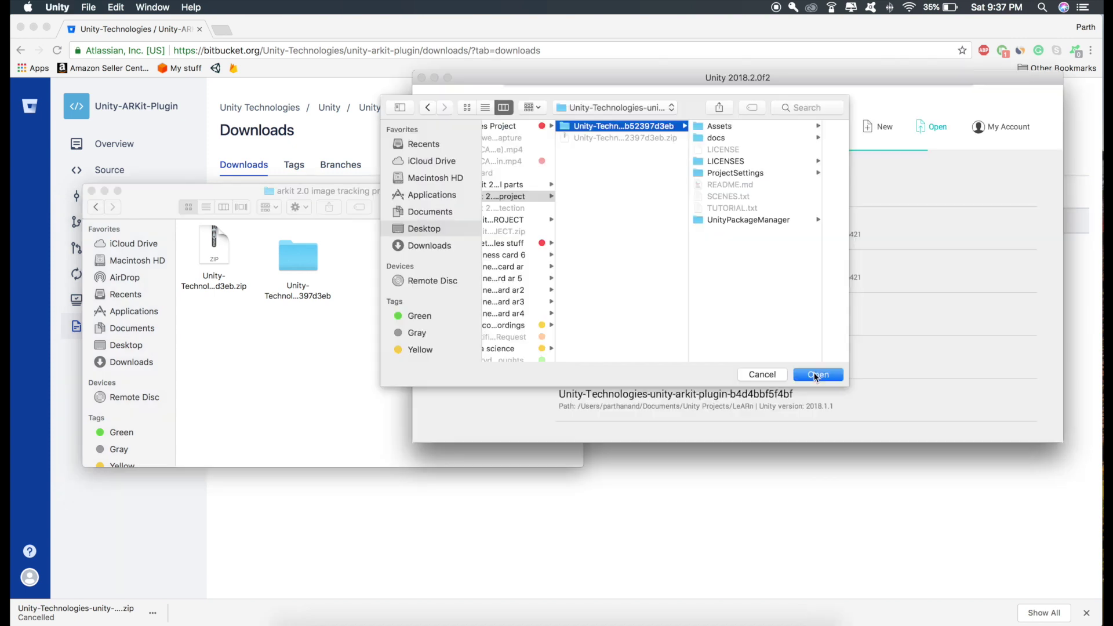
# - Open the extracted plugin folder as a Unity project, accepting the Continue and package manifest prompts
pyautogui.click(817, 374)
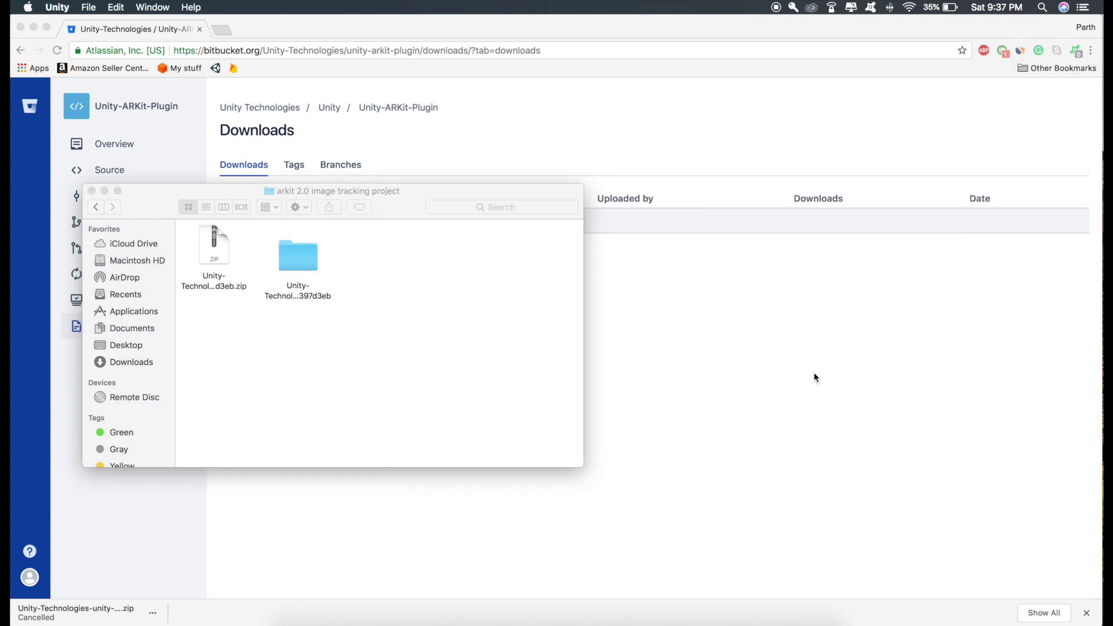
pyautogui.click(630, 318)
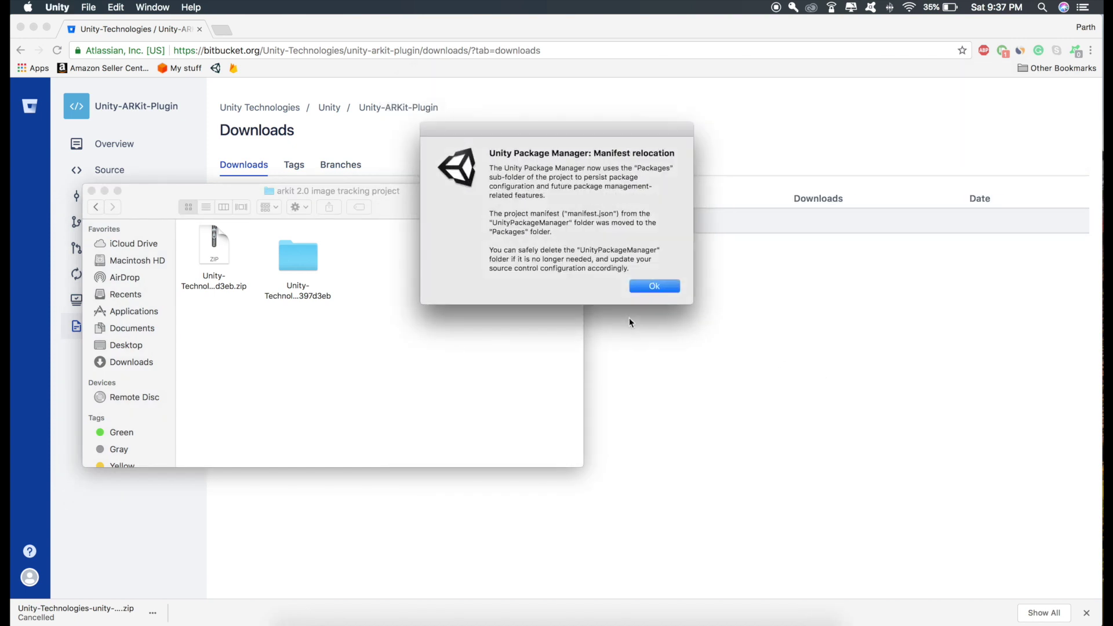
pyautogui.click(648, 287)
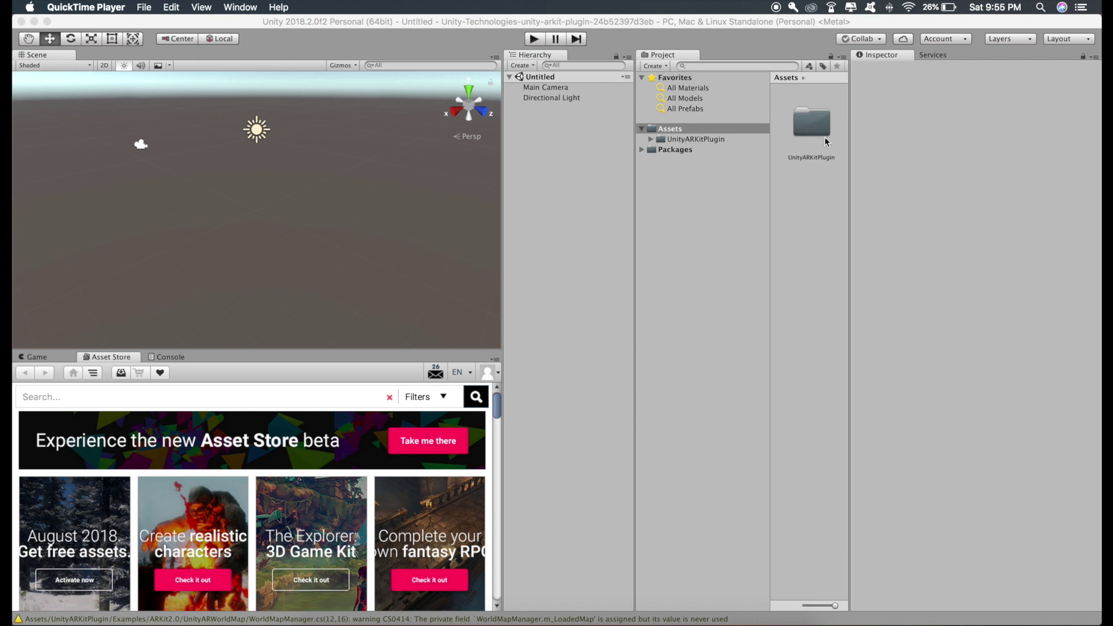
pyautogui.click(812, 128)
# - Browse UnityARKitPlugin > Examples > ARKit1.5 > UnityARImageAnchor and open the UnityARImageAnchor scene
pyautogui.doubleClick(812, 128)
pyautogui.doubleClick(806, 208)
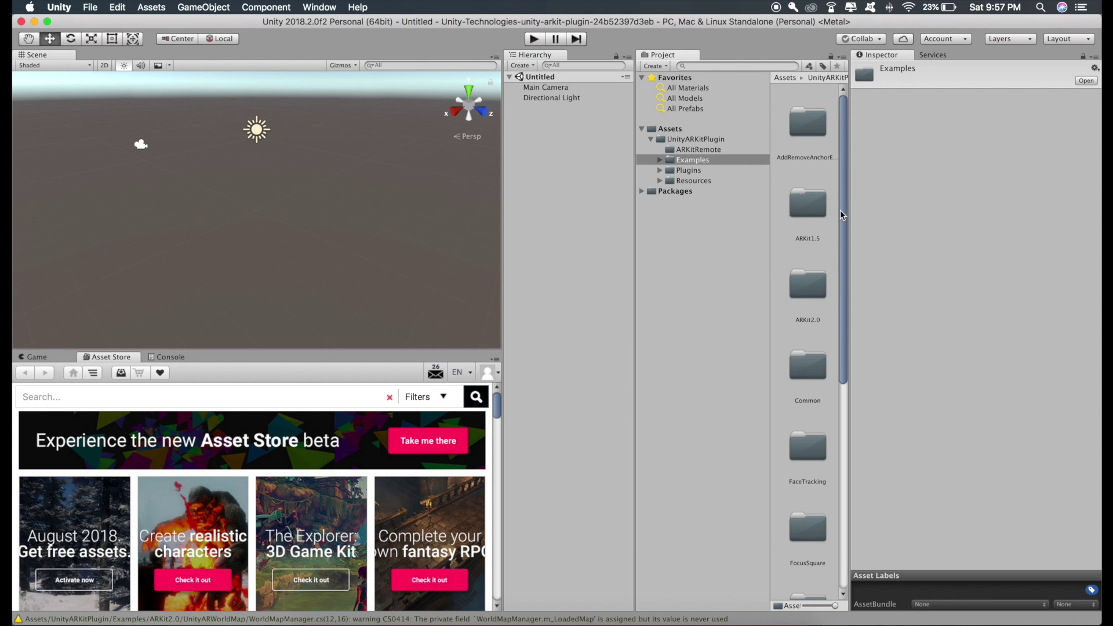
pyautogui.doubleClick(802, 211)
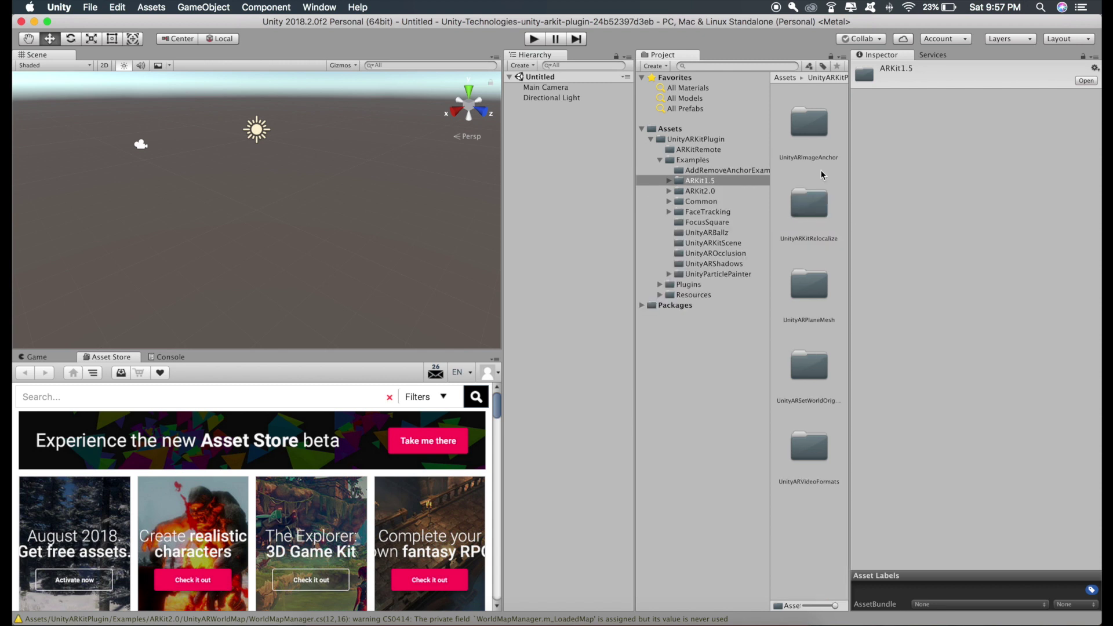
pyautogui.doubleClick(812, 128)
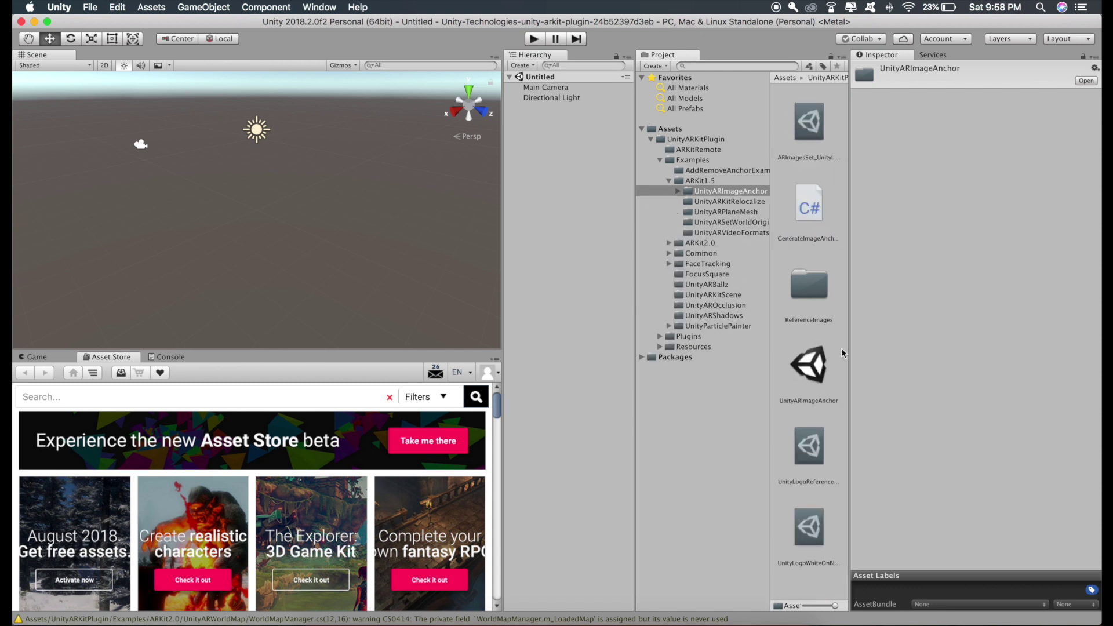
pyautogui.doubleClick(806, 371)
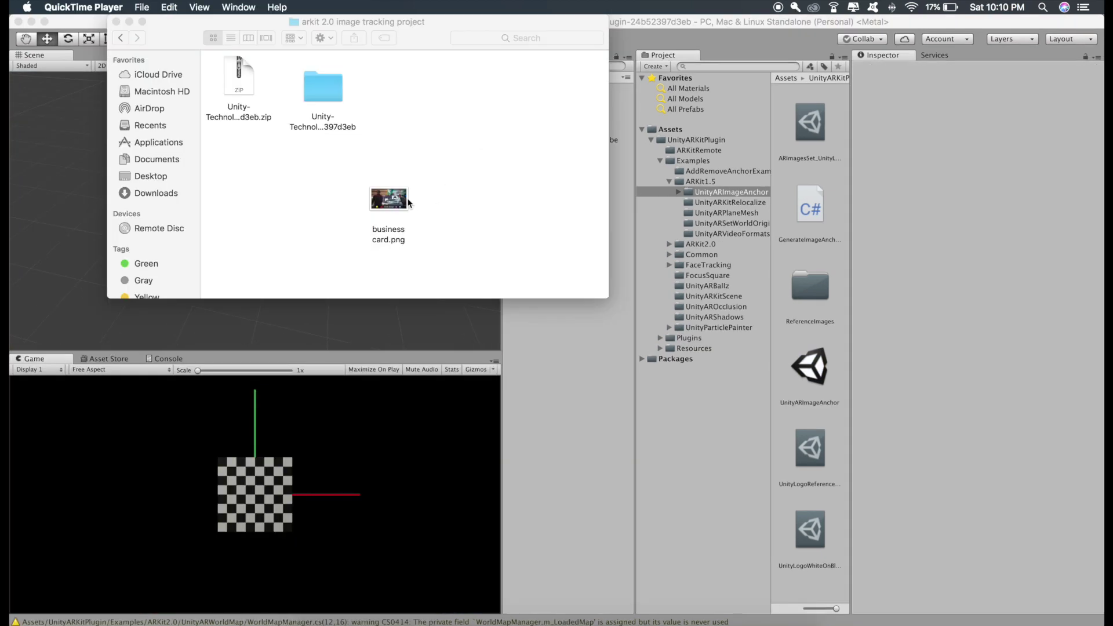
# - Import business card.png into the Project and move it into the ReferenceImages folder
pyautogui.doubleClick(389, 200)
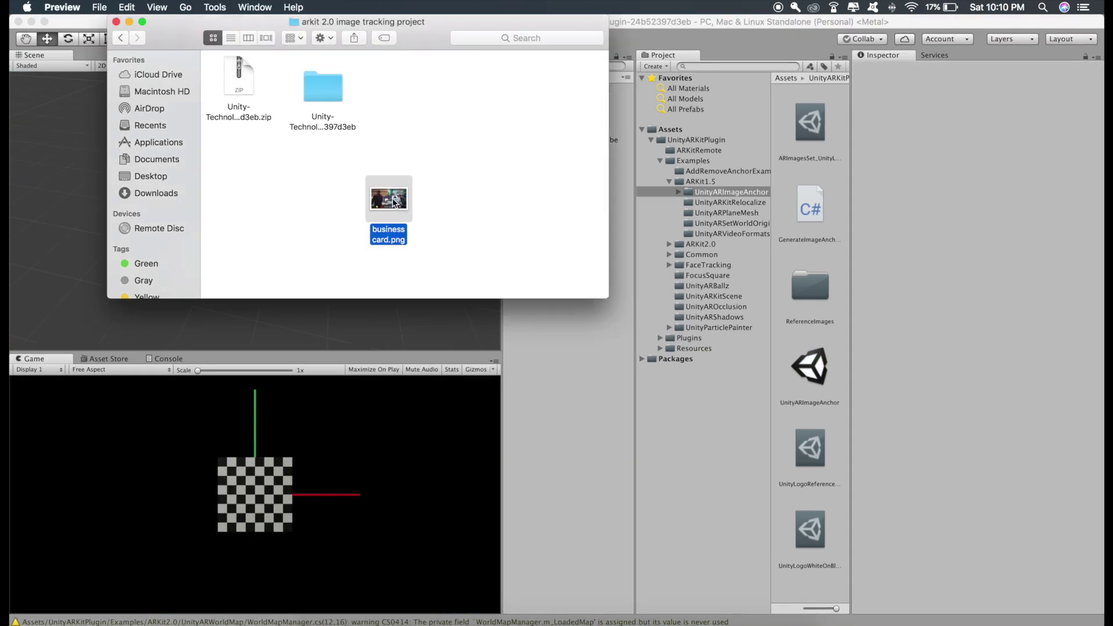
pyautogui.click(18, 22)
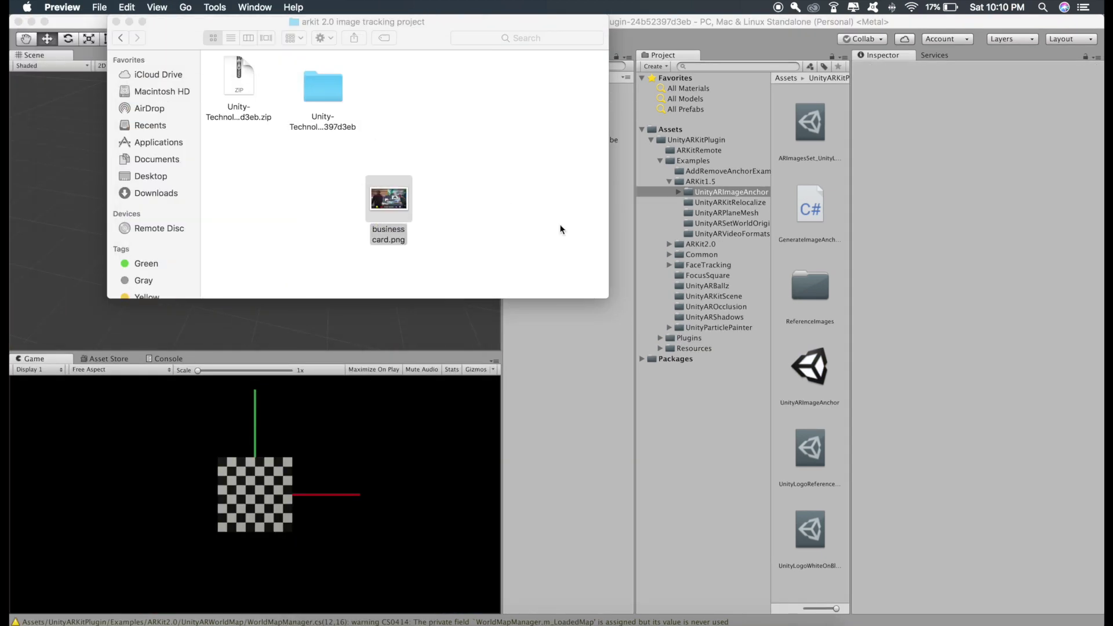
pyautogui.moveTo(404, 212); pyautogui.dragTo(846, 511)
pyautogui.moveTo(806, 215); pyautogui.dragTo(808, 376)
pyautogui.doubleClick(809, 371)
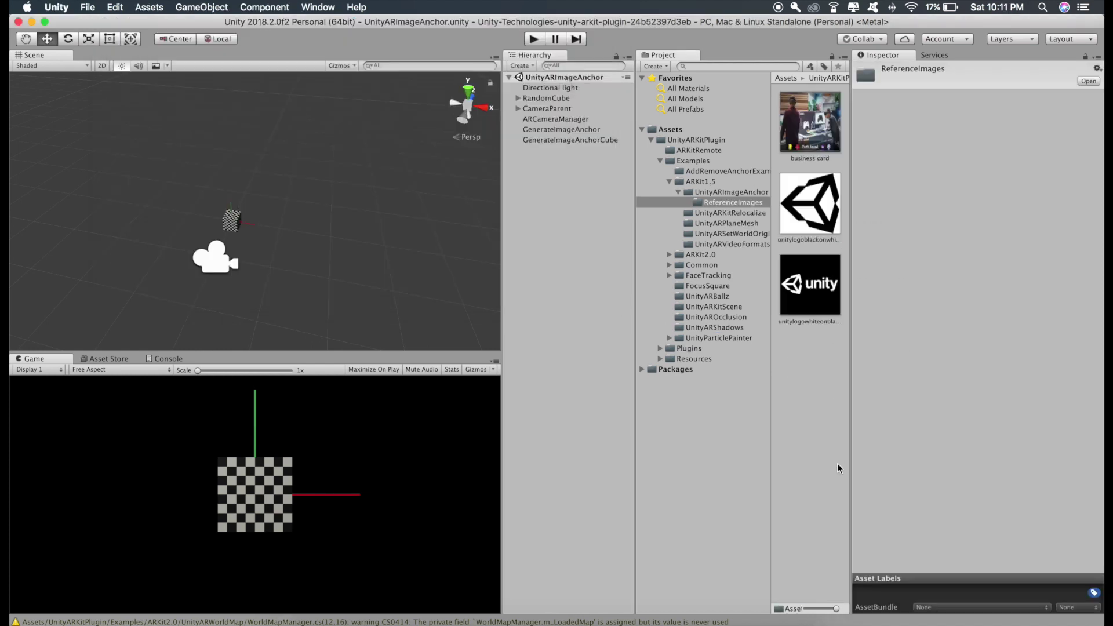
pyautogui.click(810, 203)
# - Compare the unitylogoblackonwhite and unitylogowhiteonblack import settings, then go back up to UnityARImageAnchor
pyautogui.click(810, 284)
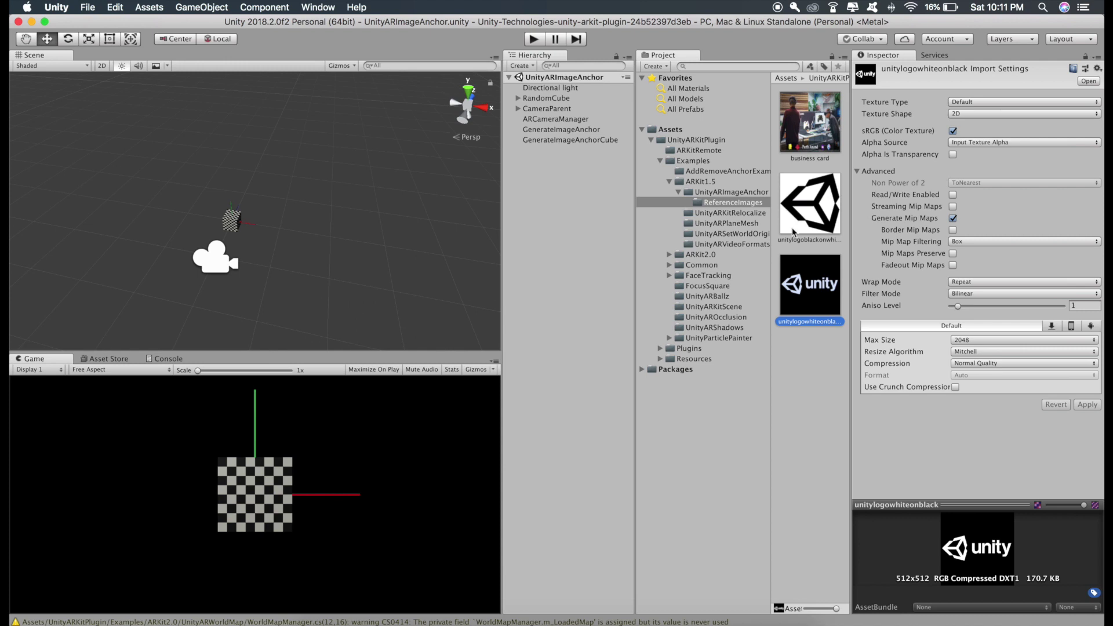
pyautogui.click(813, 226)
pyautogui.click(810, 304)
pyautogui.press('BackSpace')
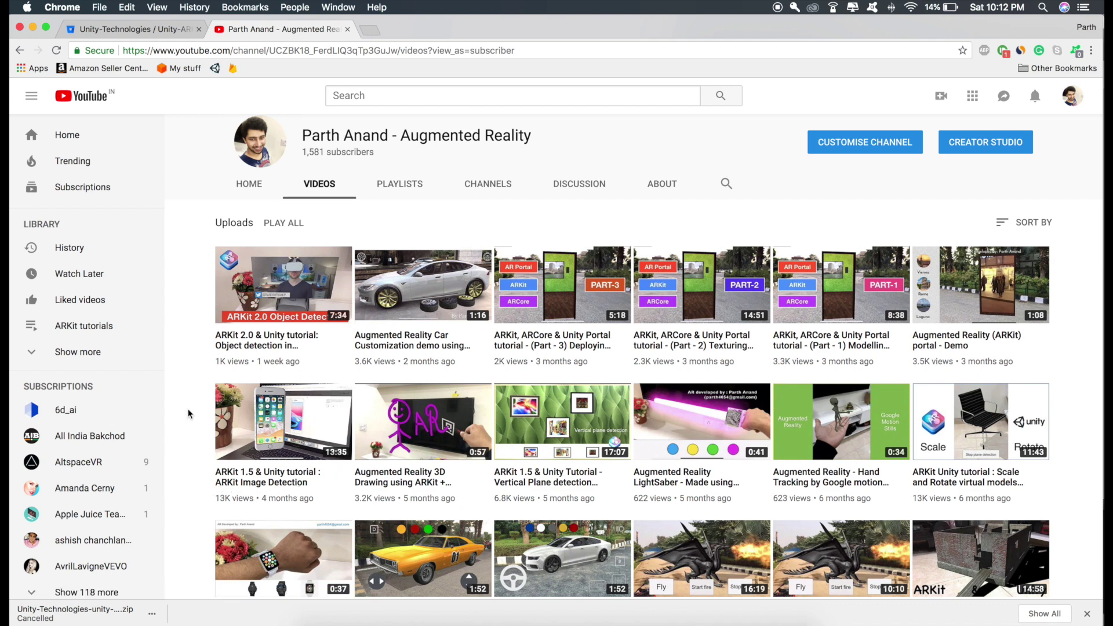
# - Switch from Chrome back to the Unity editor with Cmd+Tab
pyautogui.press('super+Tab')
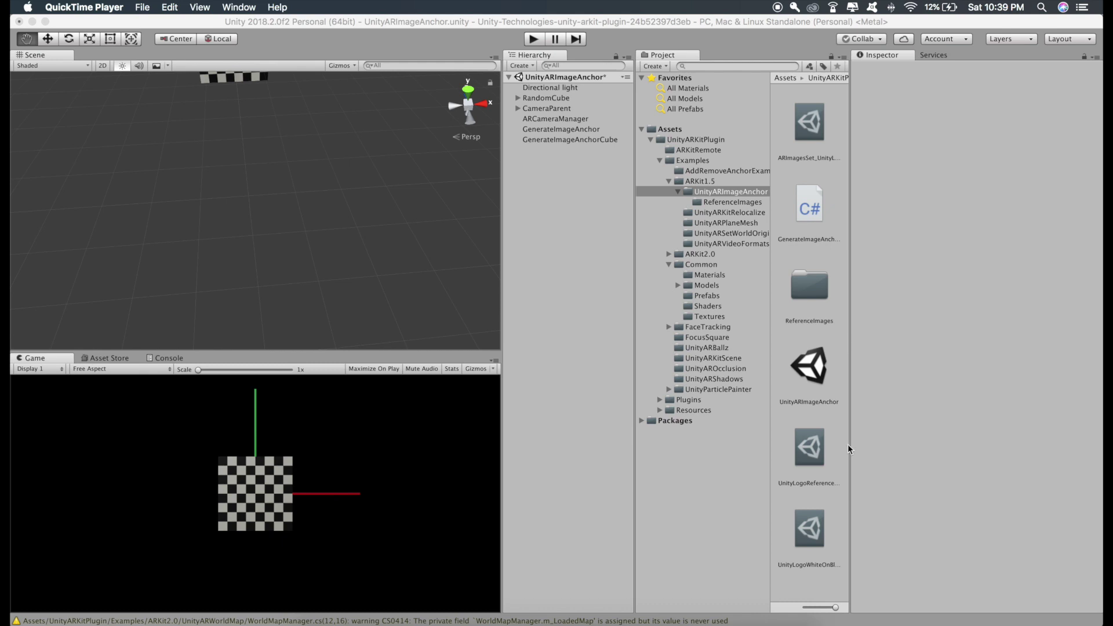
# - Assign the business card image as UnityLogoReferenceImage's Image Texture
pyautogui.click(803, 457)
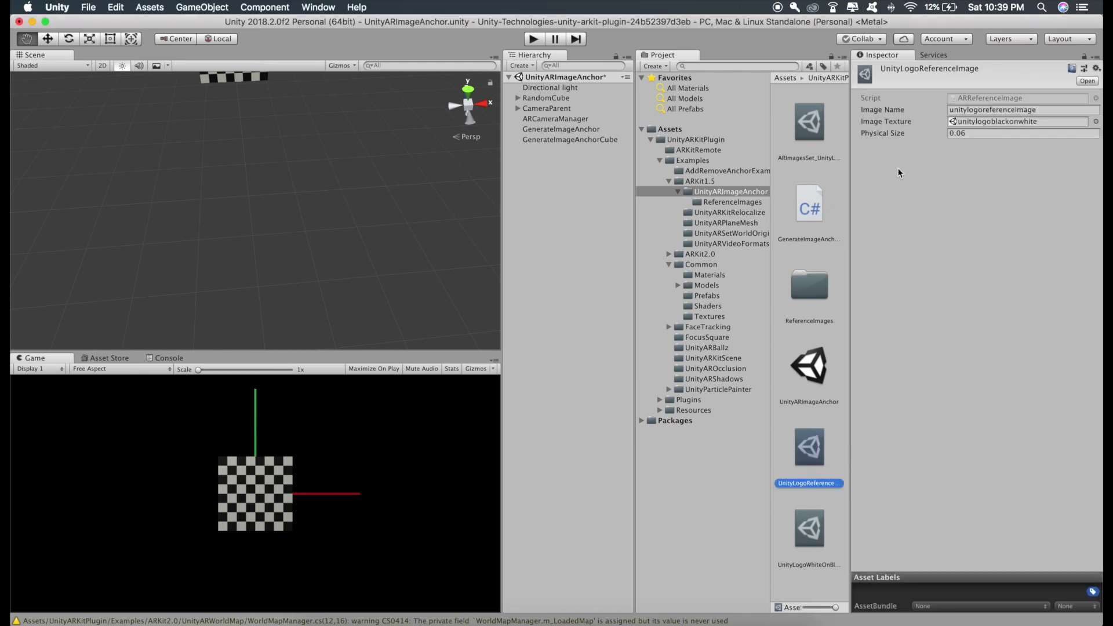
pyautogui.click(976, 123)
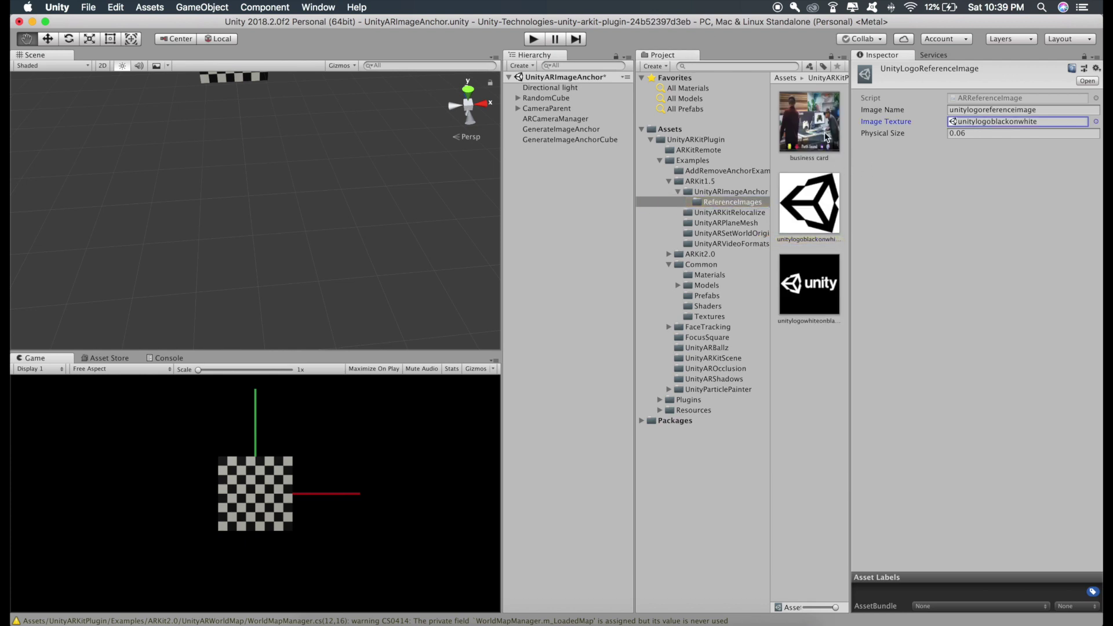
pyautogui.moveTo(826, 137); pyautogui.dragTo(975, 122)
pyautogui.click(394, 173)
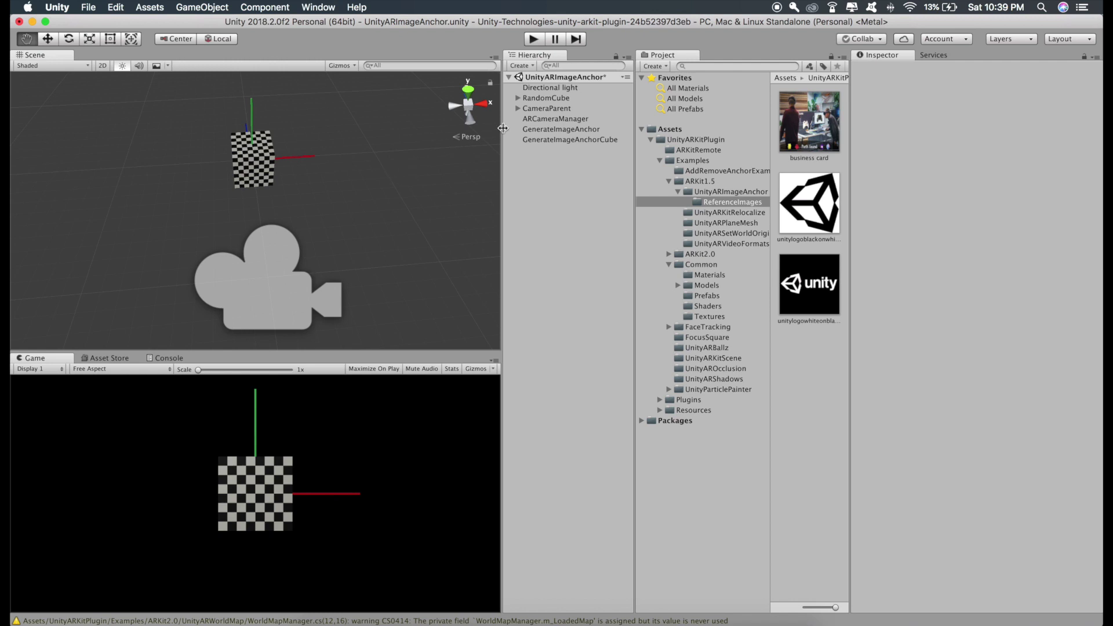
# - Deactivate the RandomCube object in the scene
pyautogui.click(543, 97)
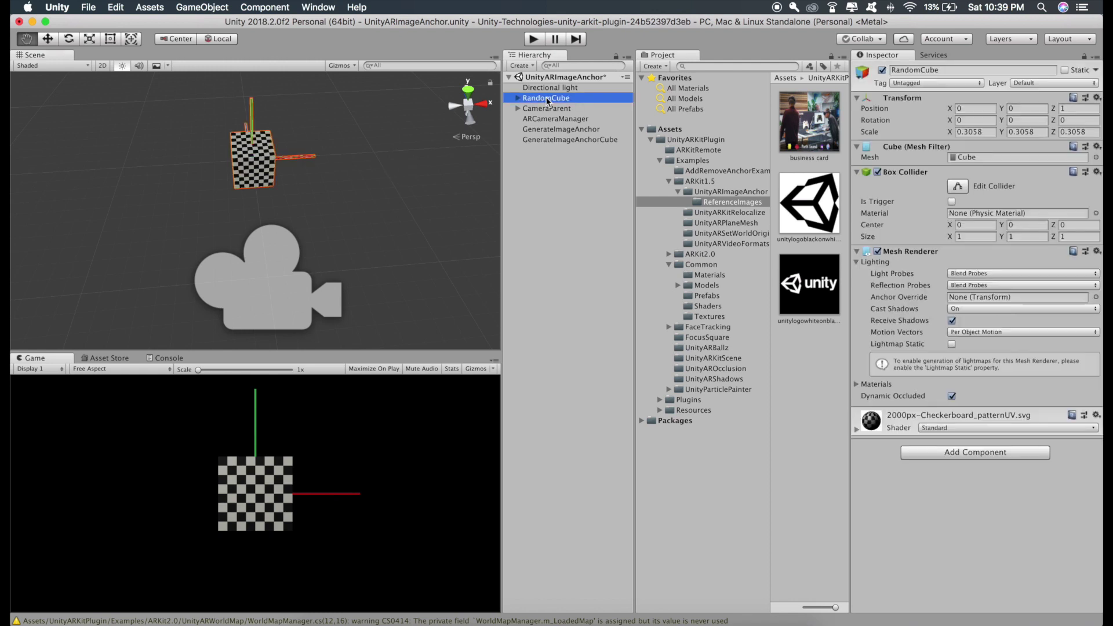
pyautogui.click(881, 70)
pyautogui.click(558, 171)
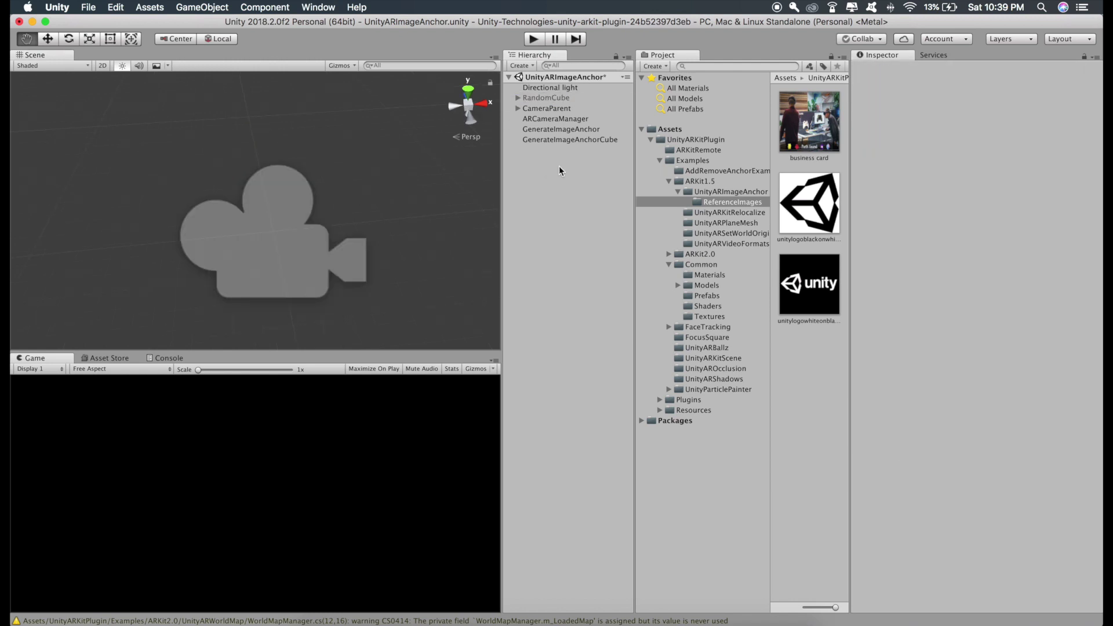
# - Create an empty GameObject named 'parent' in the Hierarchy
pyautogui.rightClick(547, 194)
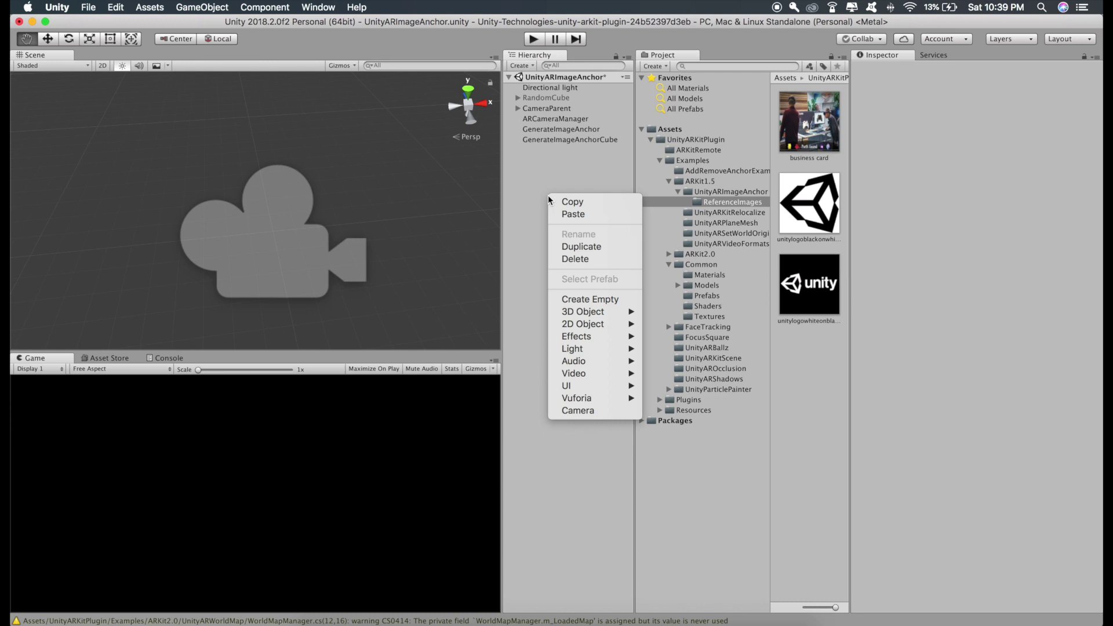
pyautogui.click(580, 295)
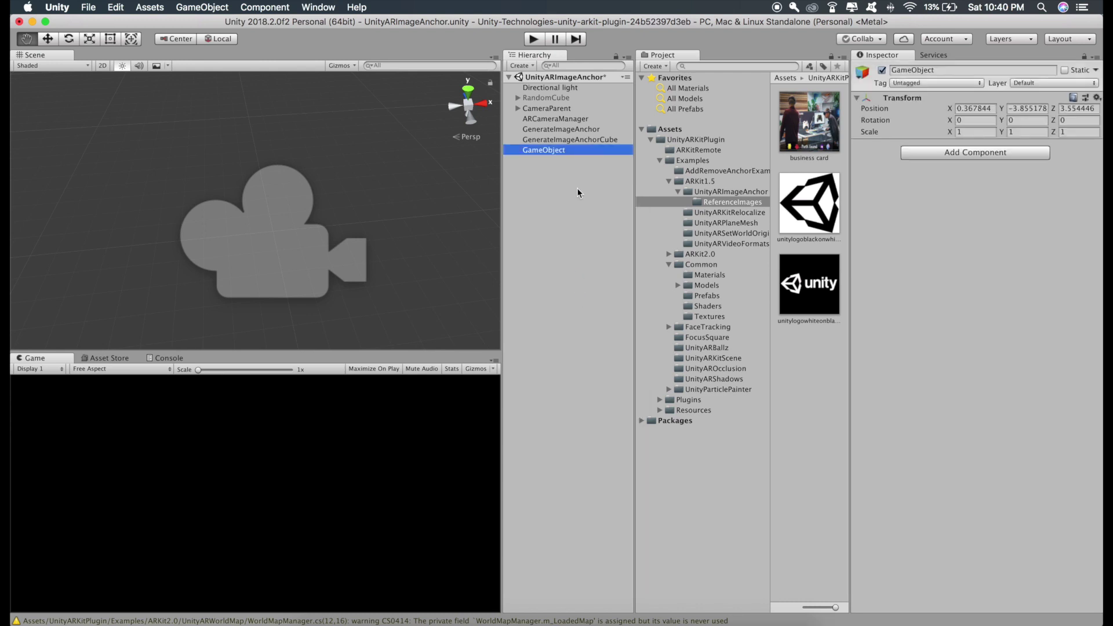
pyautogui.press('Return')
pyautogui.write('parent')
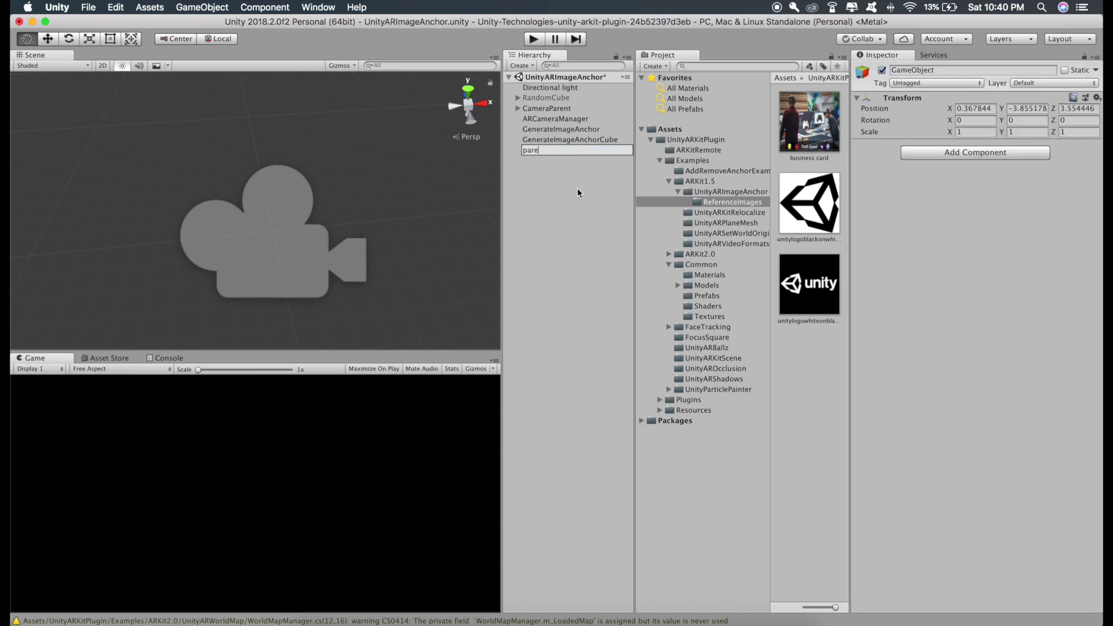
pyautogui.press('Return')
pyautogui.click(576, 189)
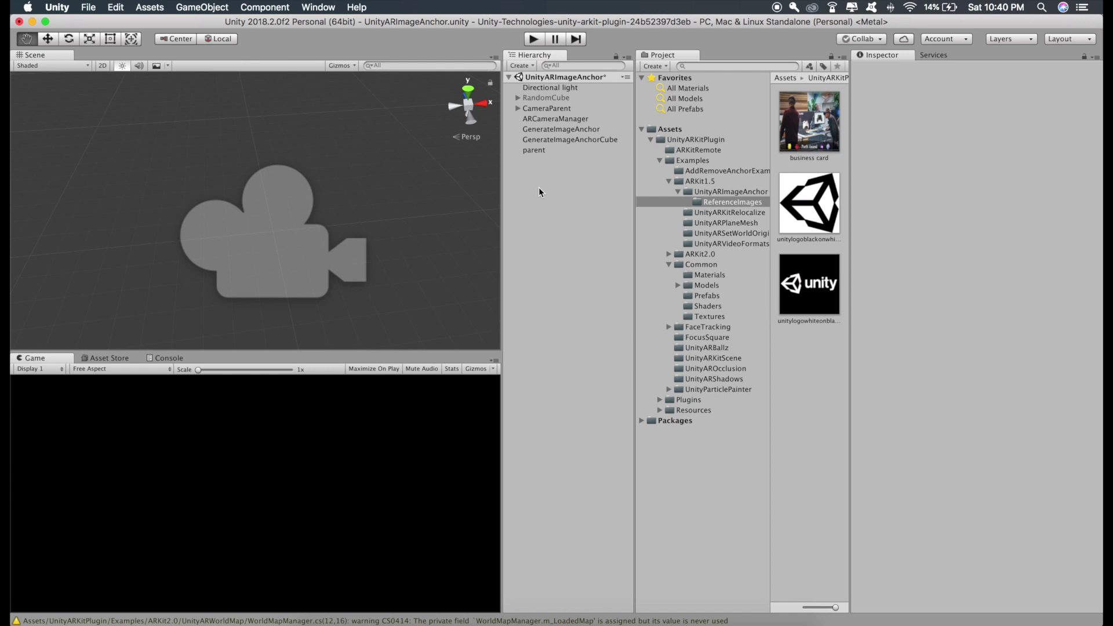
# - Add a Plane object to the scene
pyautogui.rightClick(557, 172)
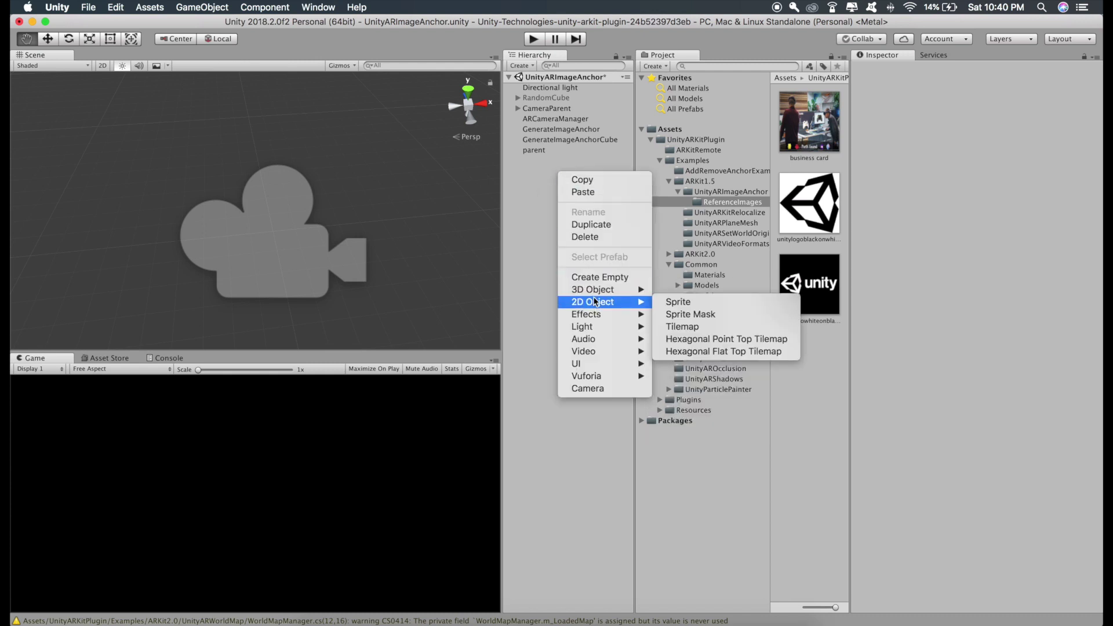
pyautogui.moveTo(603, 290)
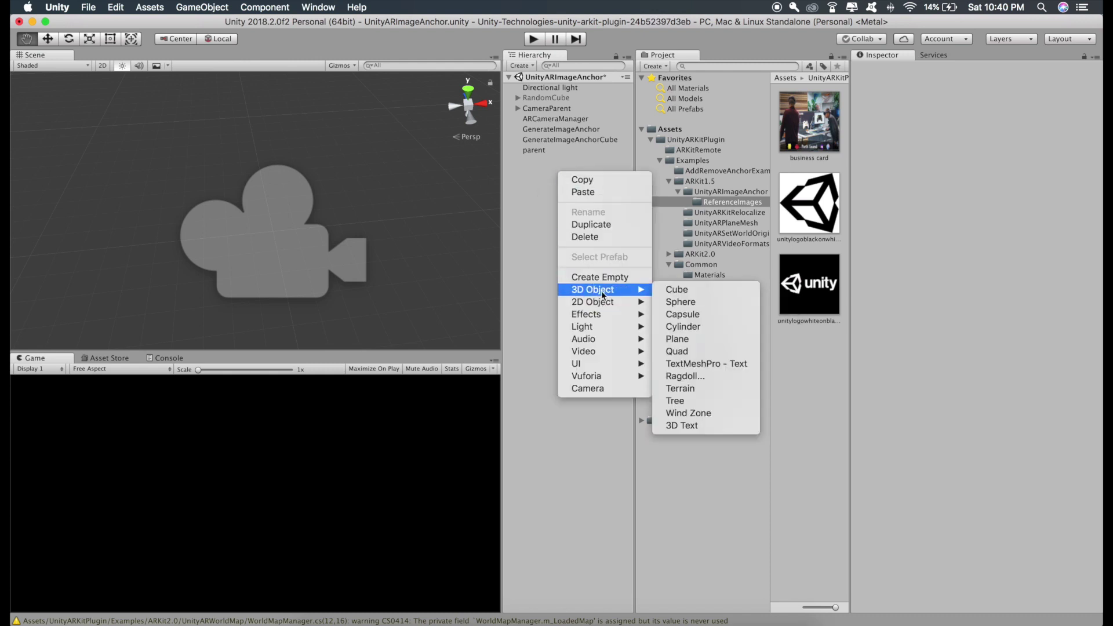
pyautogui.click(681, 339)
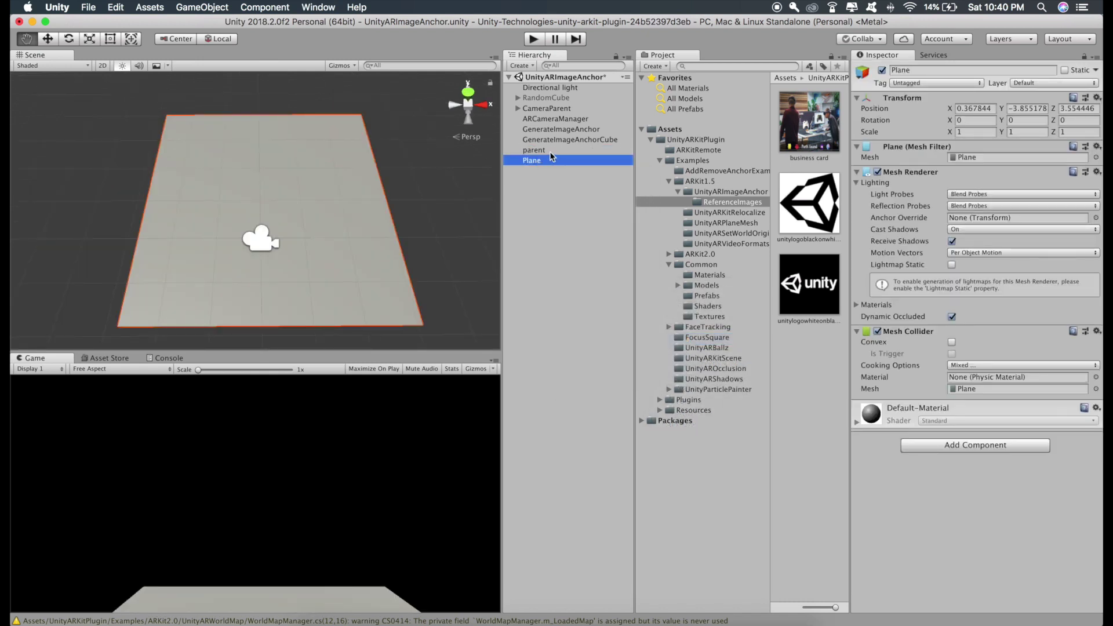
# - Reset the parent object's transform to the origin
pyautogui.click(549, 150)
pyautogui.click(541, 161)
pyautogui.click(541, 150)
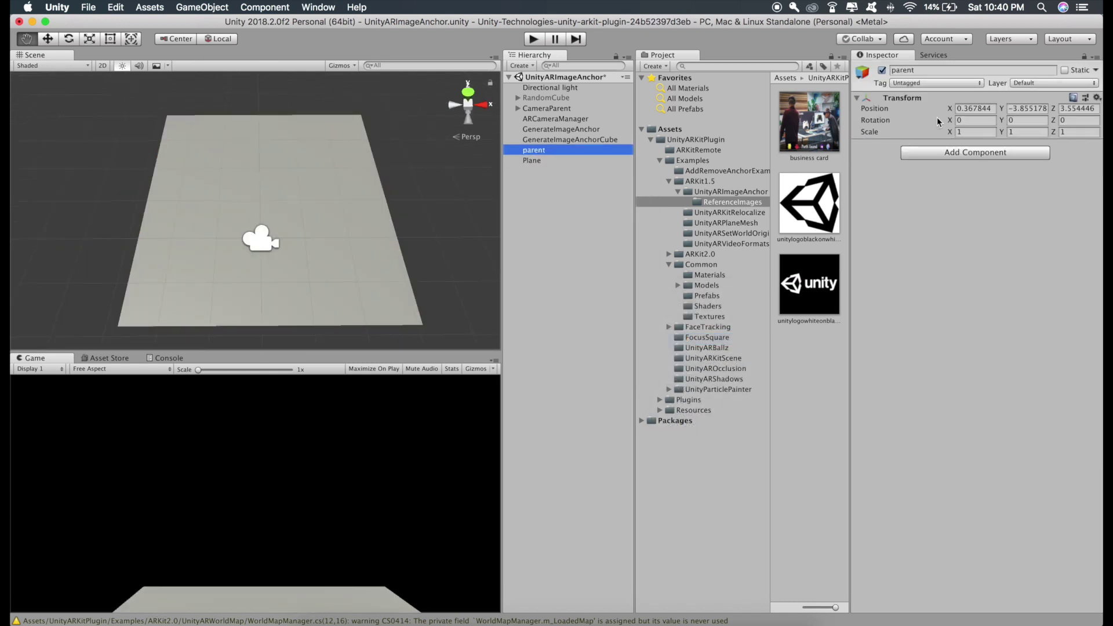
pyautogui.rightClick(969, 96)
pyautogui.click(986, 106)
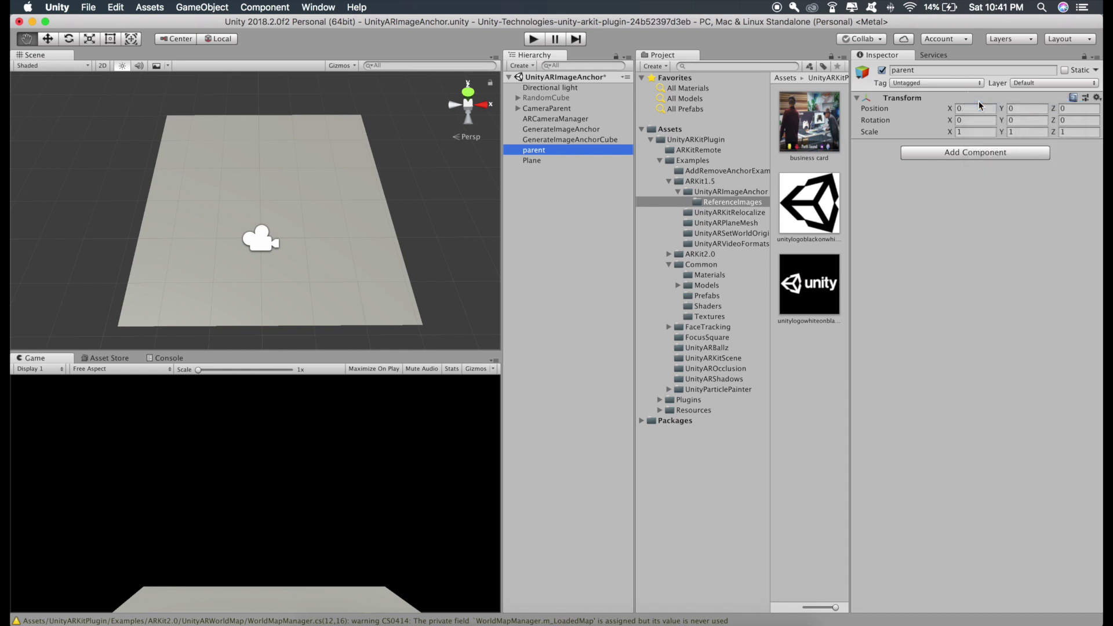
# - Reset the Plane's transform and frame it in the scene view with the Move tool
pyautogui.click(534, 161)
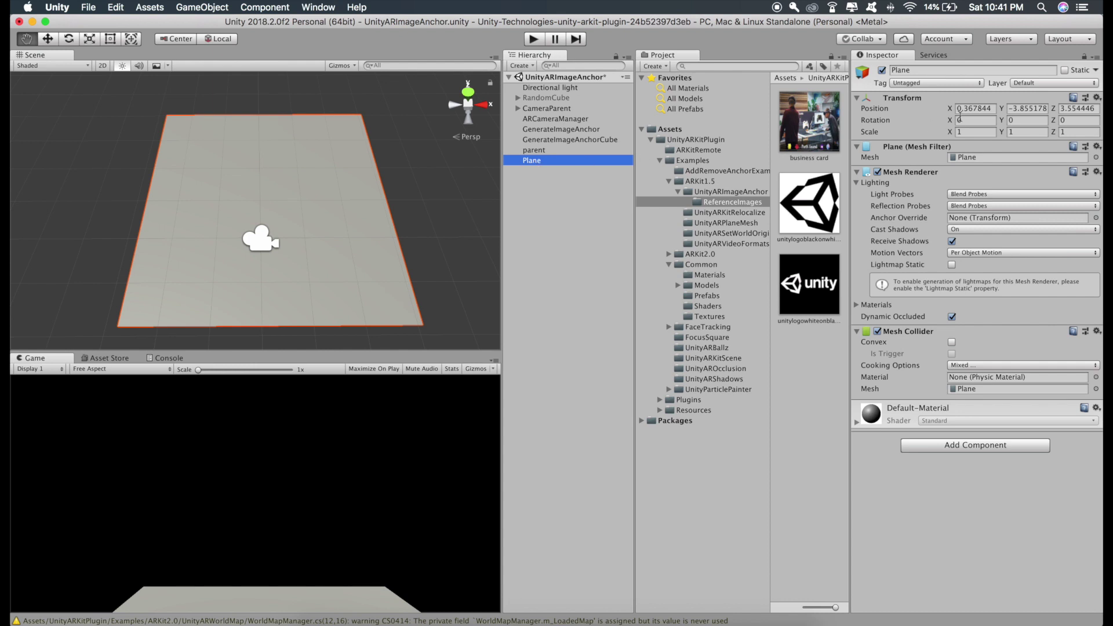
pyautogui.rightClick(981, 101)
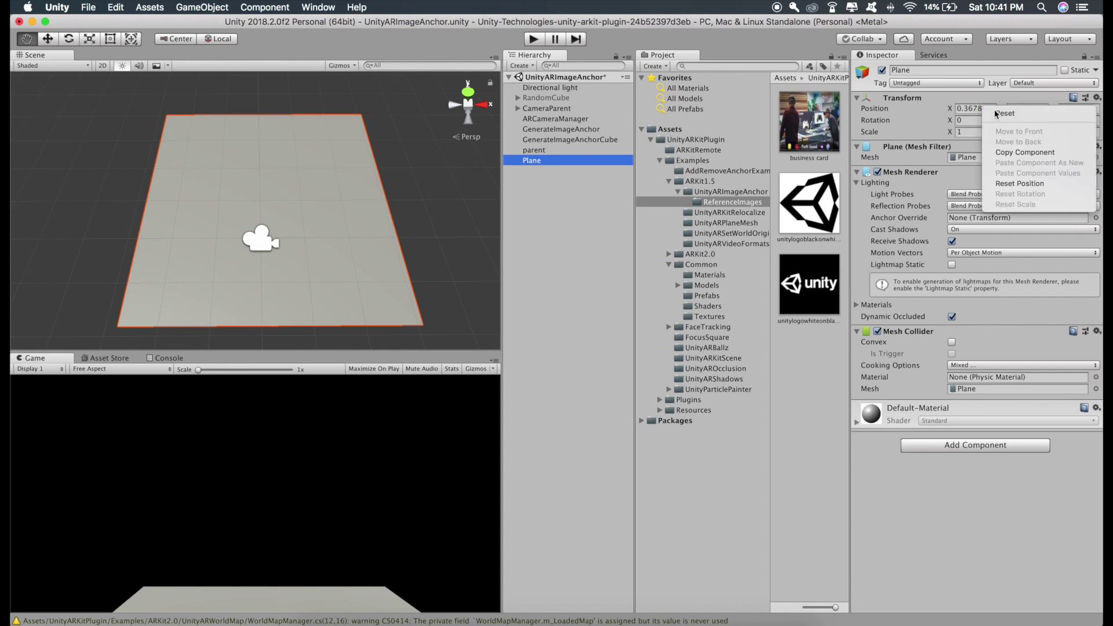
pyautogui.click(988, 109)
pyautogui.doubleClick(531, 161)
pyautogui.press('w')
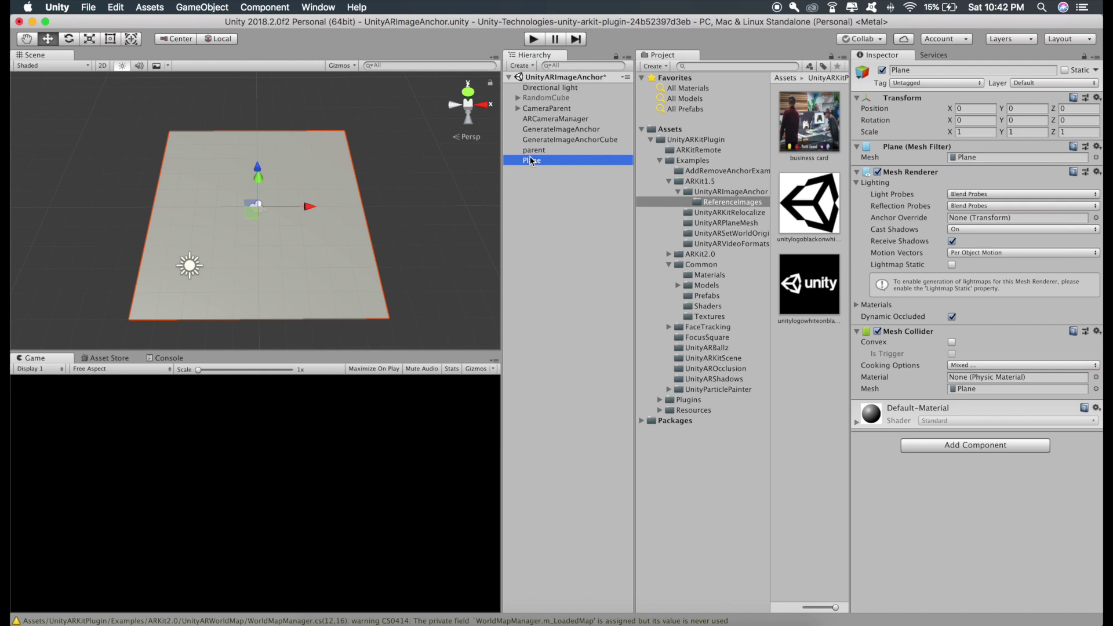
pyautogui.scroll(1, 365, 240)
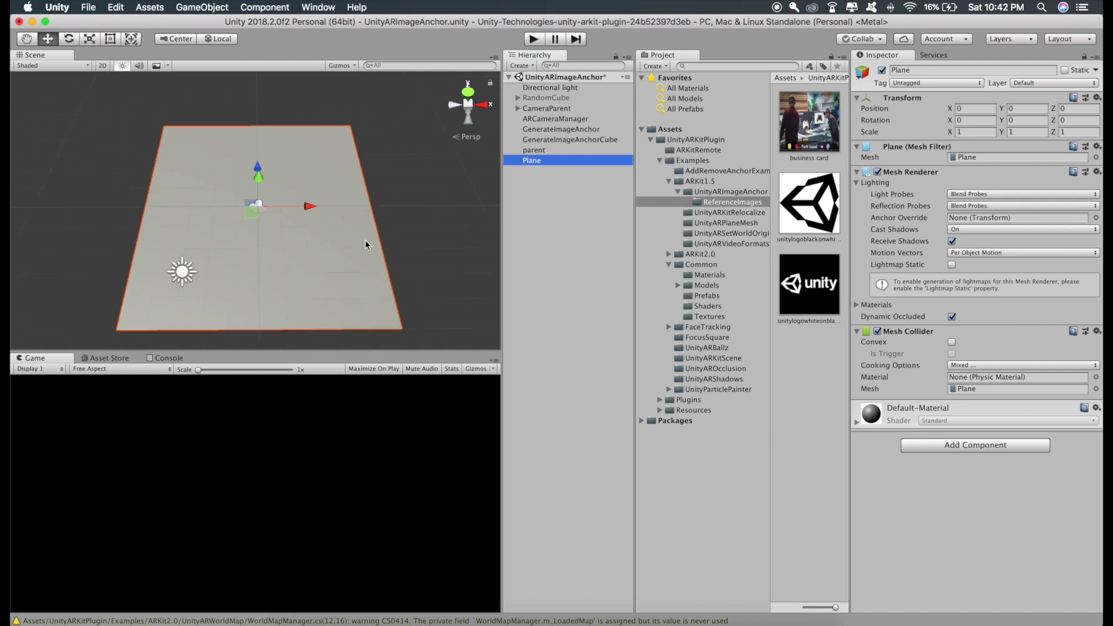
pyautogui.click(973, 133)
# - Set the Plane's scale to X 0.0109 and Z 0.006138
pyautogui.write('0.')
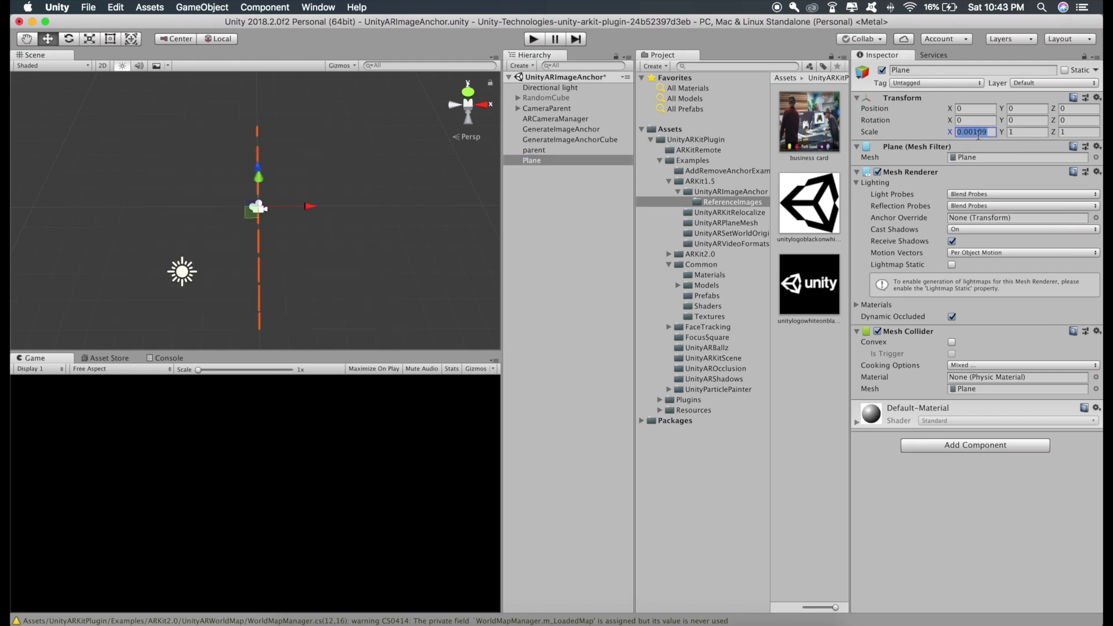
pyautogui.write('0')
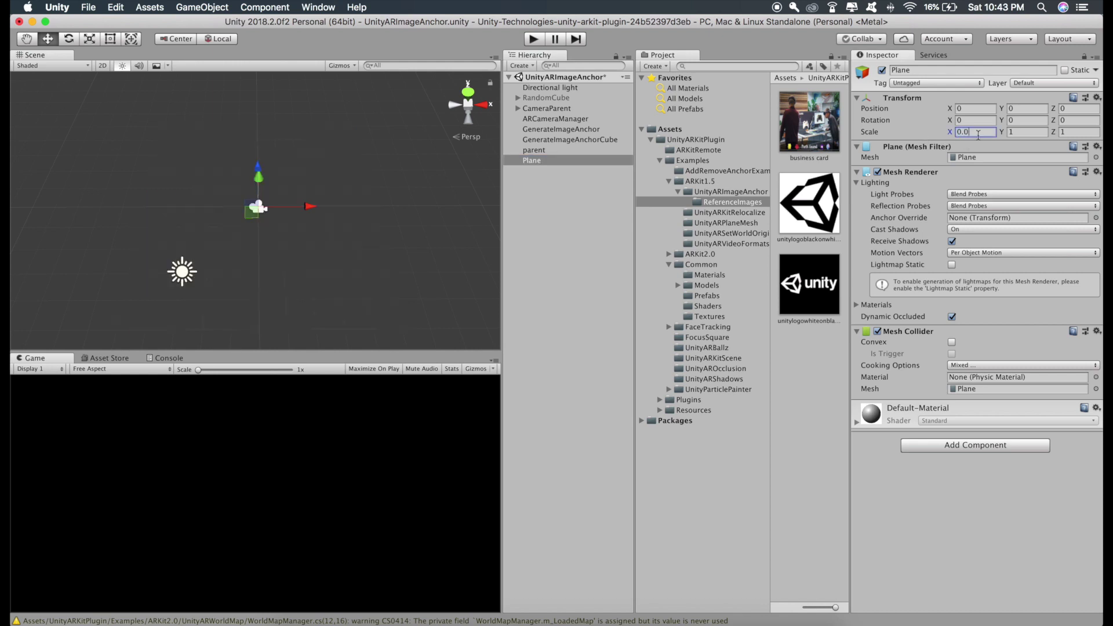
pyautogui.write('109')
pyautogui.press('Return')
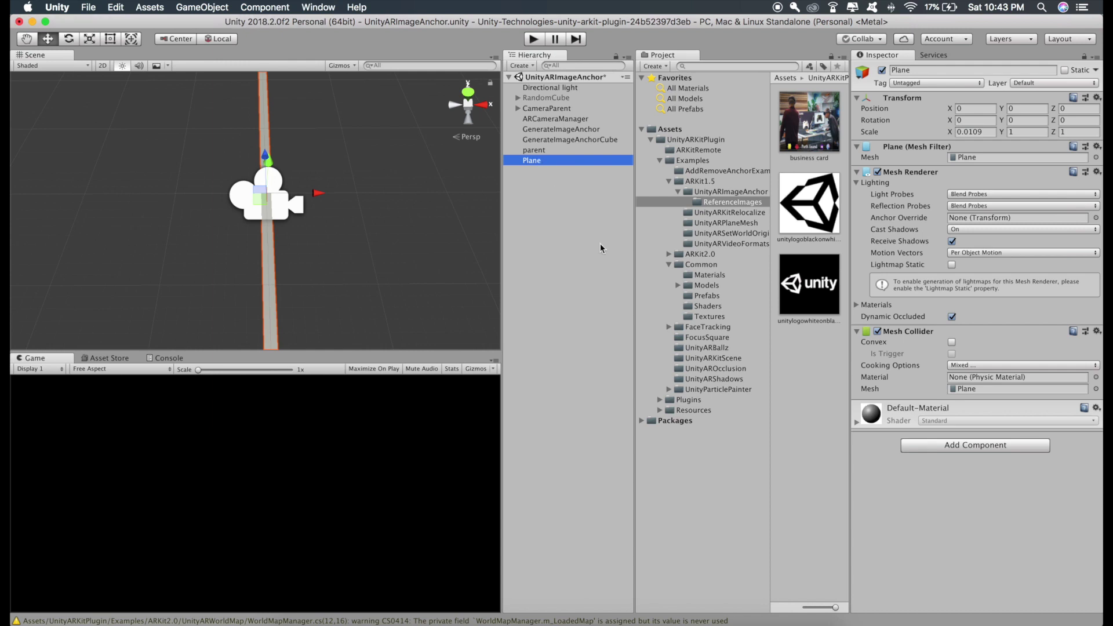
pyautogui.click(1067, 130)
pyautogui.write('0.006138')
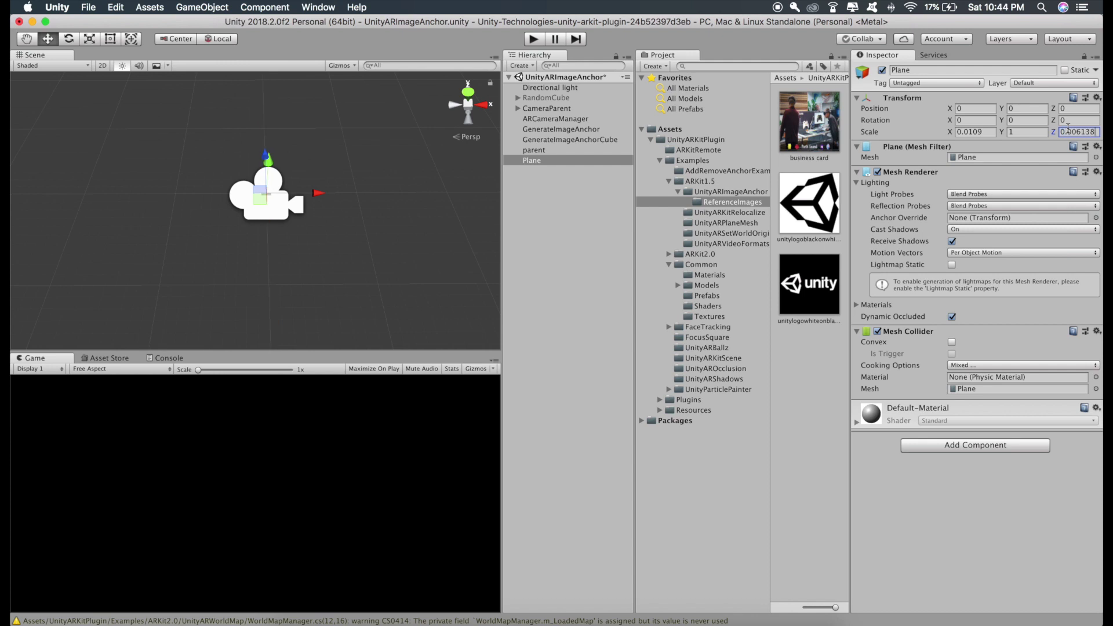
pyautogui.press('Return')
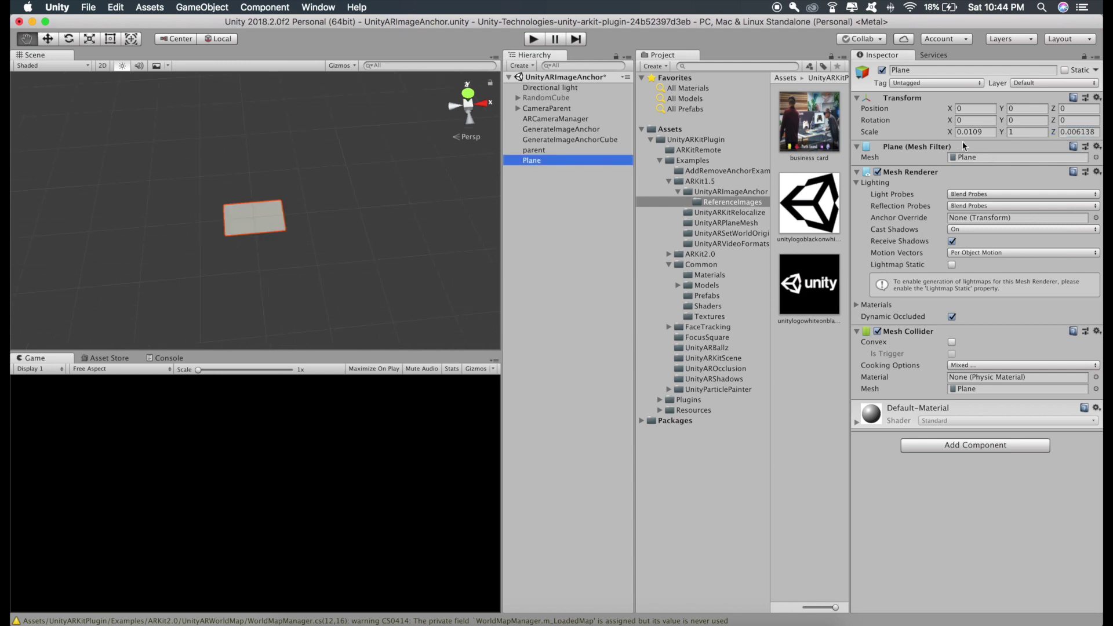
# - Rename the Plane to 'business card'
pyautogui.click(539, 162)
pyautogui.write('bu')
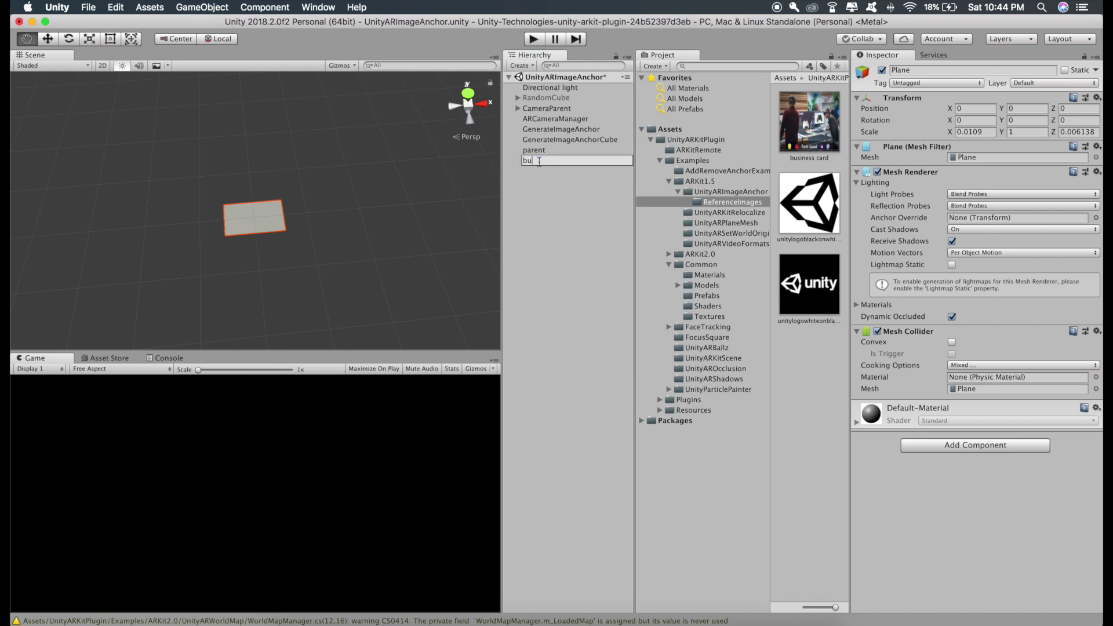
pyautogui.write('siness card')
pyautogui.press('Return')
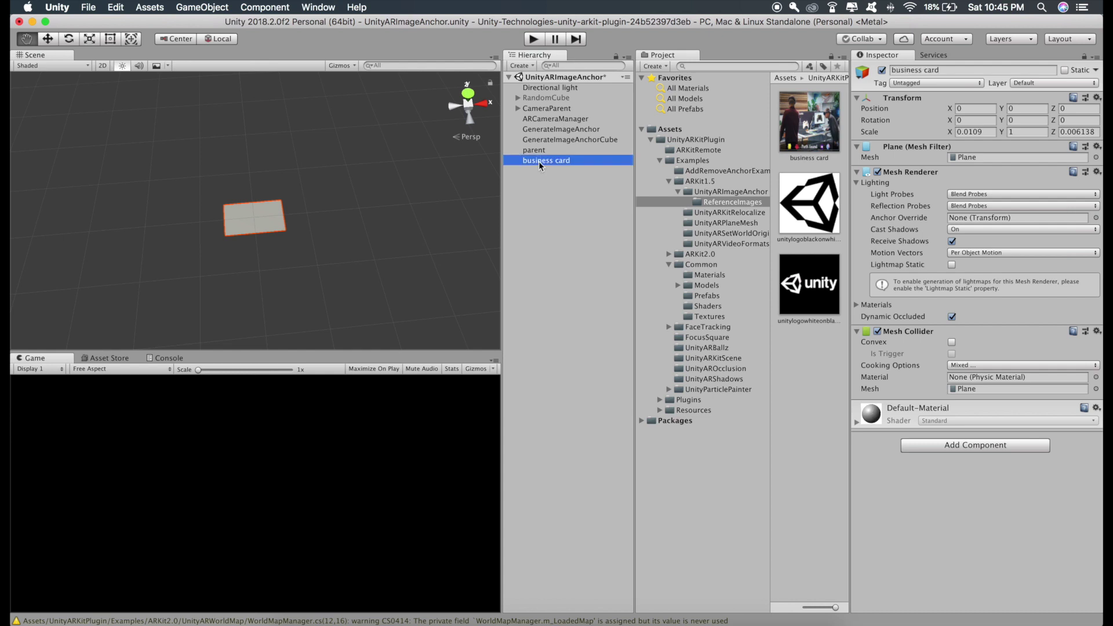
# - Create a new material asset named 'business card'
pyautogui.rightClick(794, 336)
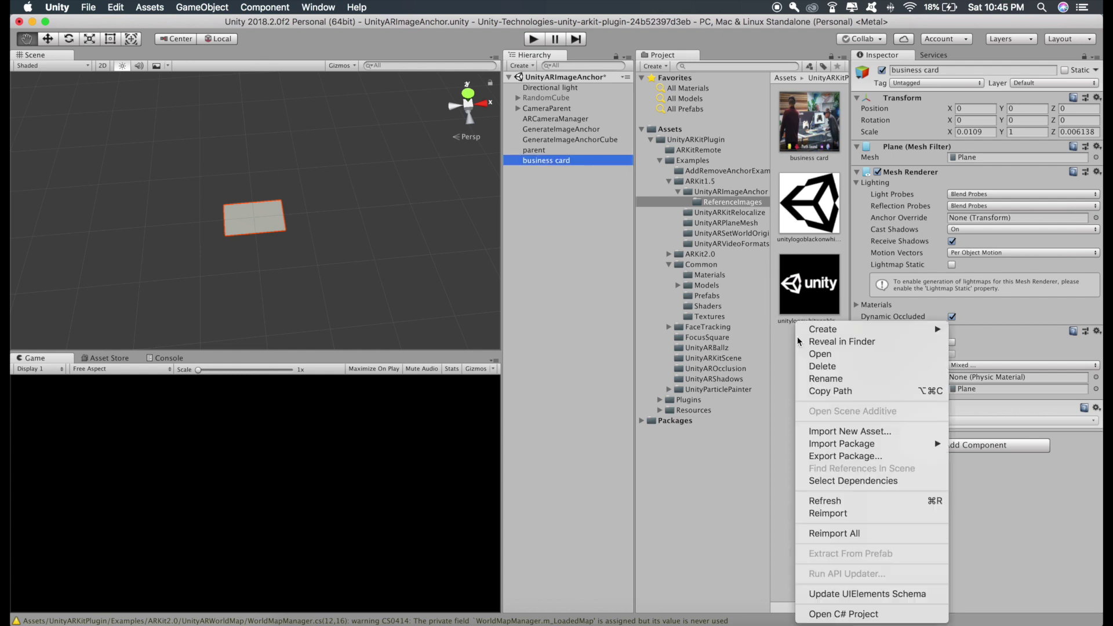
pyautogui.moveTo(823, 328)
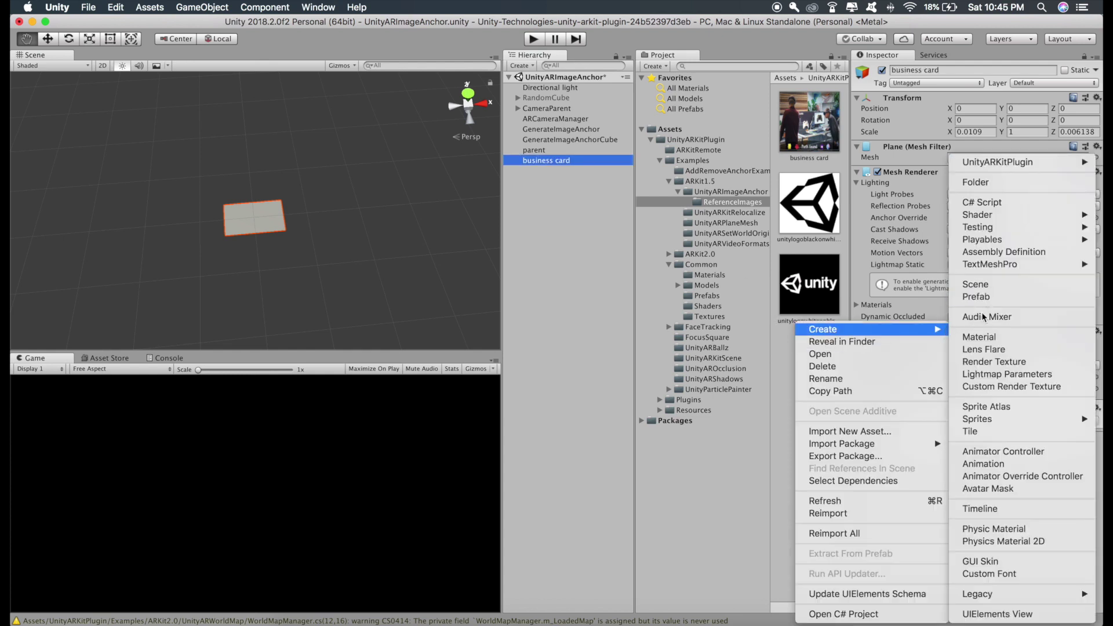
pyautogui.click(974, 338)
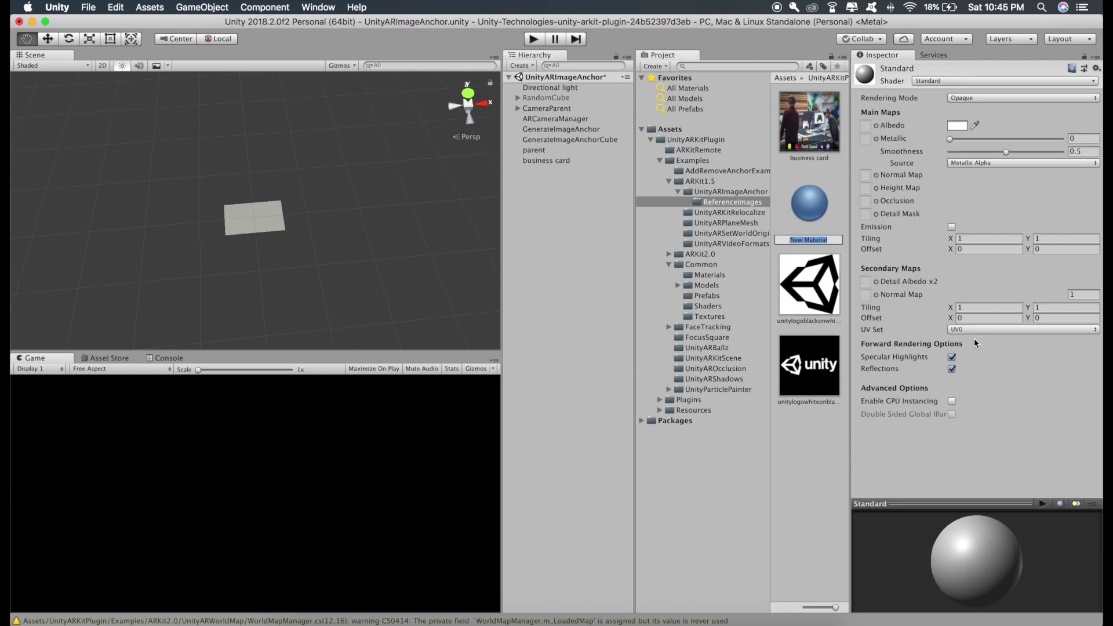
pyautogui.write('business card')
pyautogui.press('Return')
# - Set the material's base texture to the business card image
pyautogui.click(981, 82)
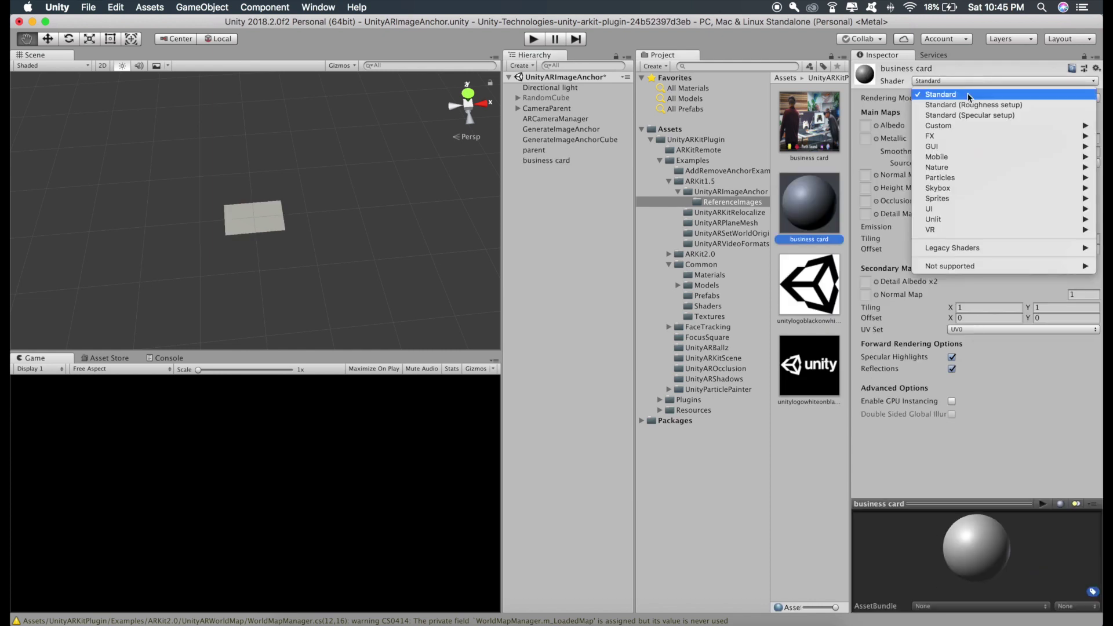
pyautogui.moveTo(939, 249)
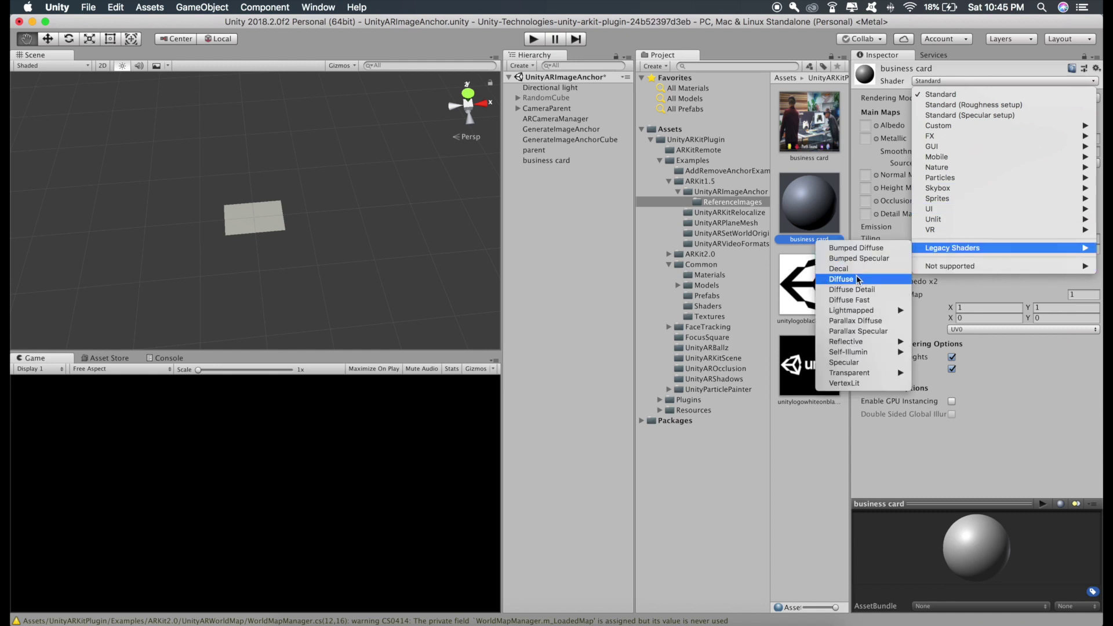
pyautogui.press('Escape')
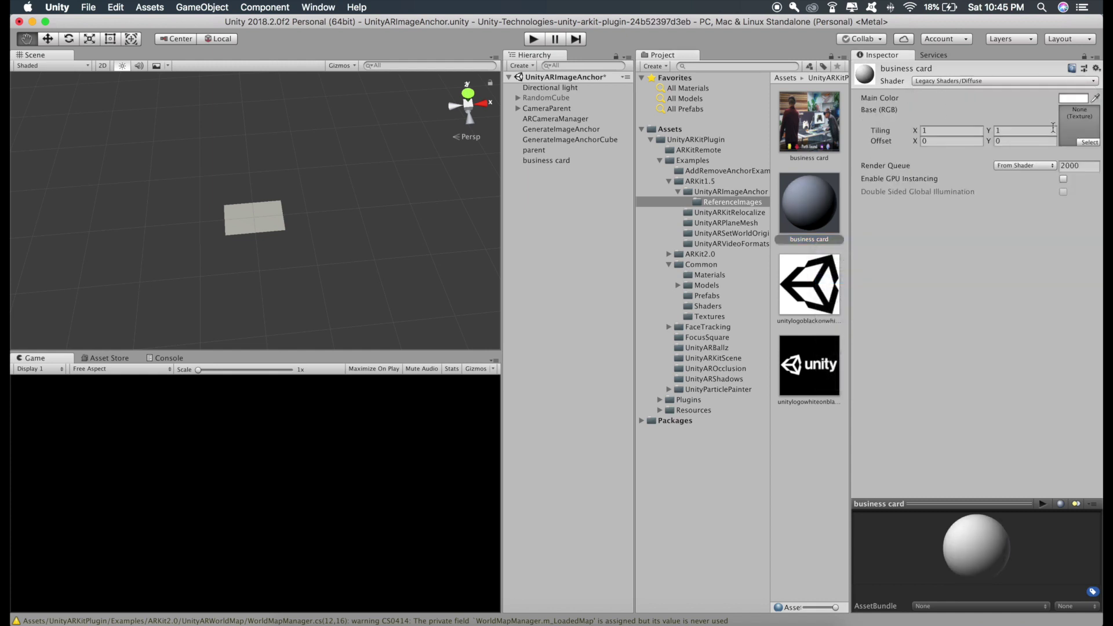
pyautogui.click(1090, 142)
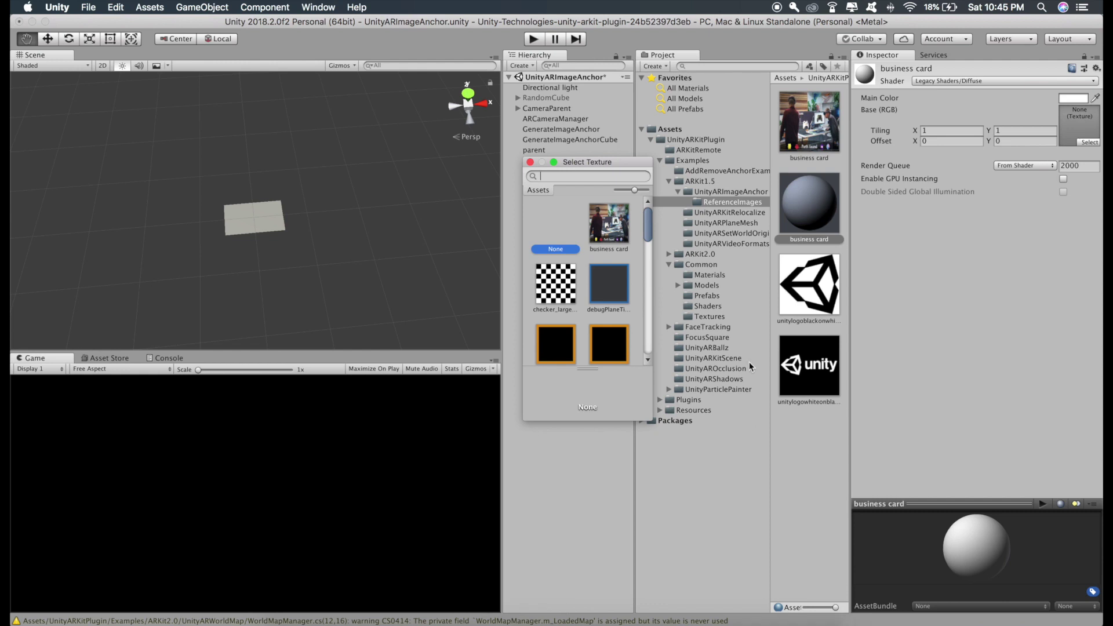
pyautogui.doubleClick(608, 223)
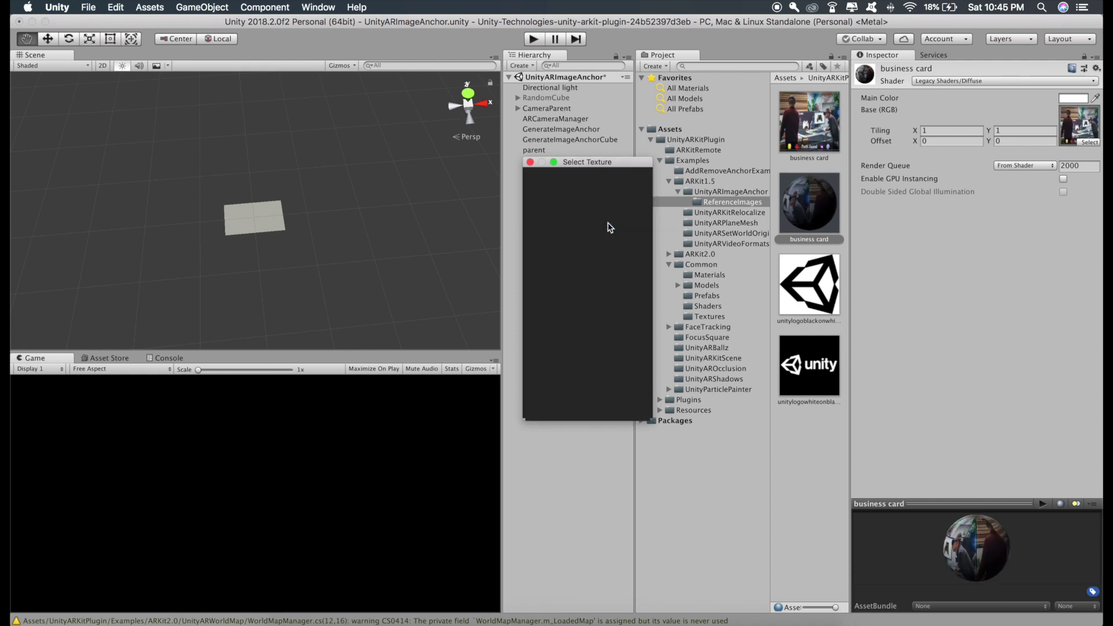
# - Switch the material to the UI/Default shader and apply it to the business card object
pyautogui.click(923, 85)
pyautogui.moveTo(936, 209)
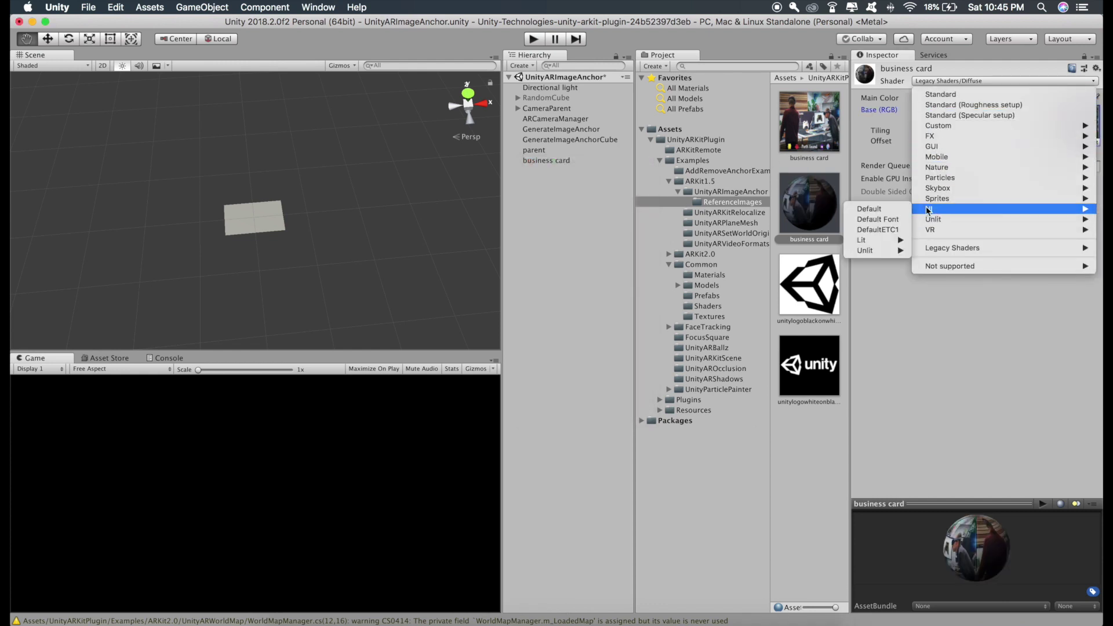
pyautogui.click(894, 210)
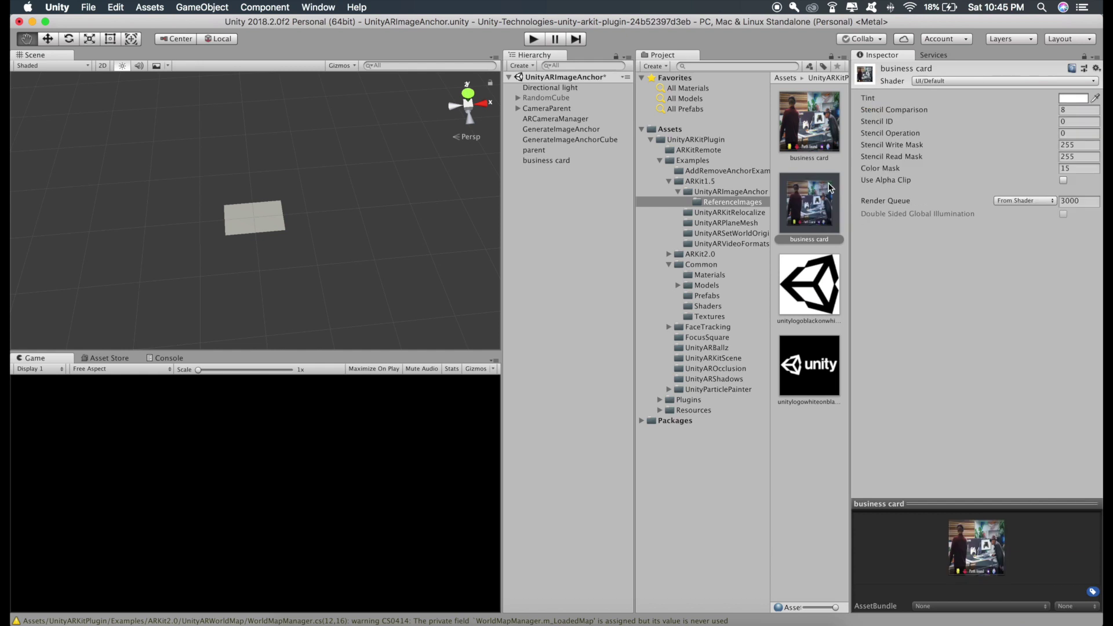
pyautogui.moveTo(817, 218); pyautogui.dragTo(546, 162)
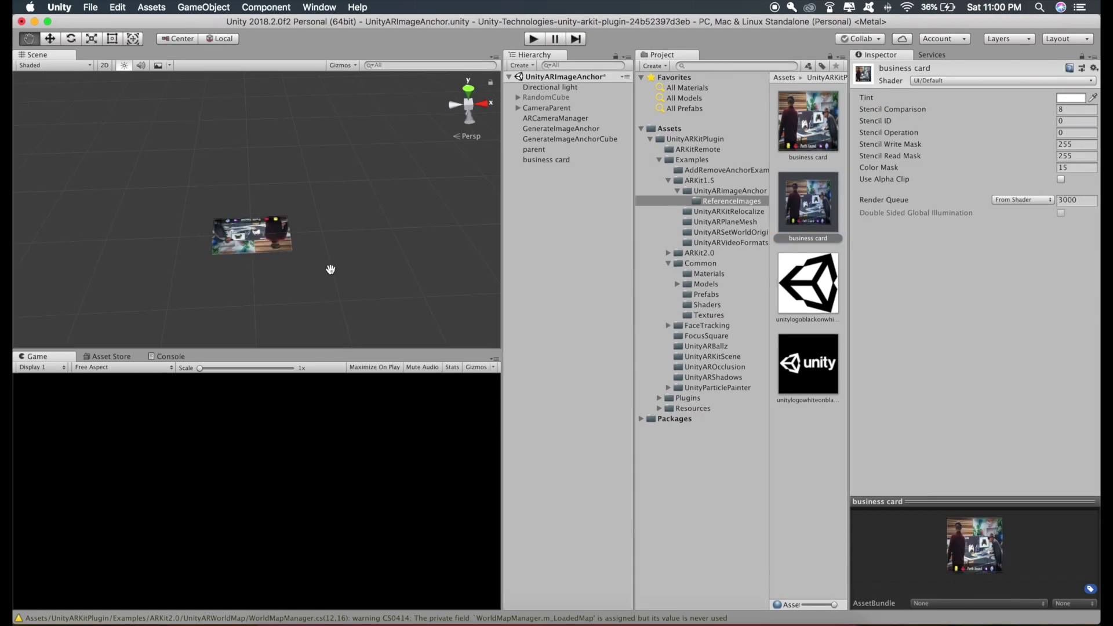
# - Set the business card's Y rotation to 180 and nest it under parent
pyautogui.click(242, 228)
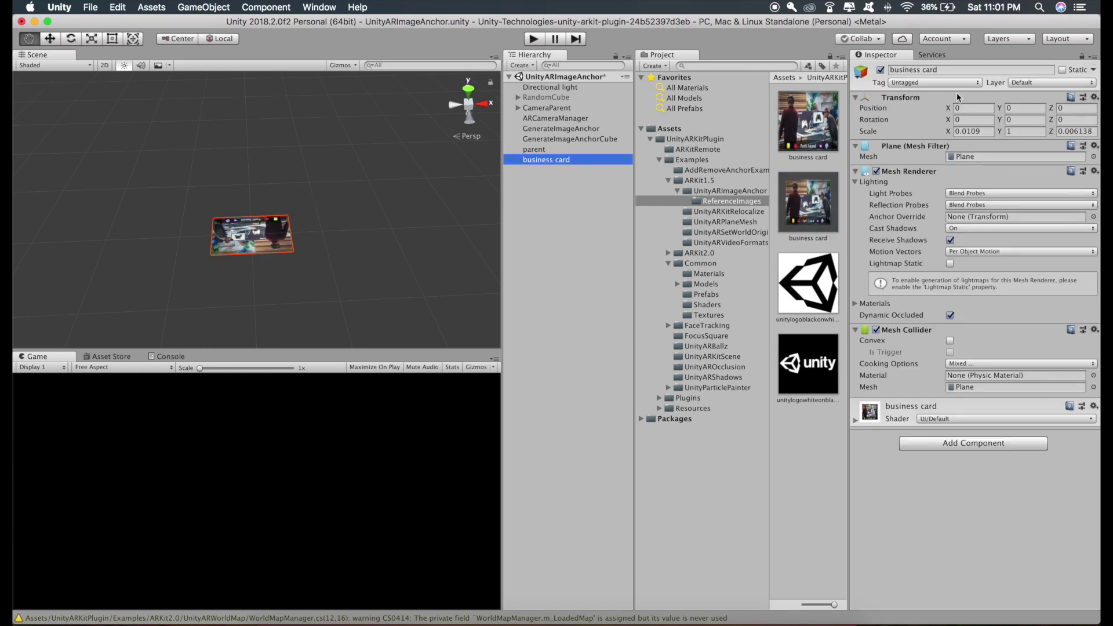
pyautogui.click(1017, 120)
pyautogui.write('180')
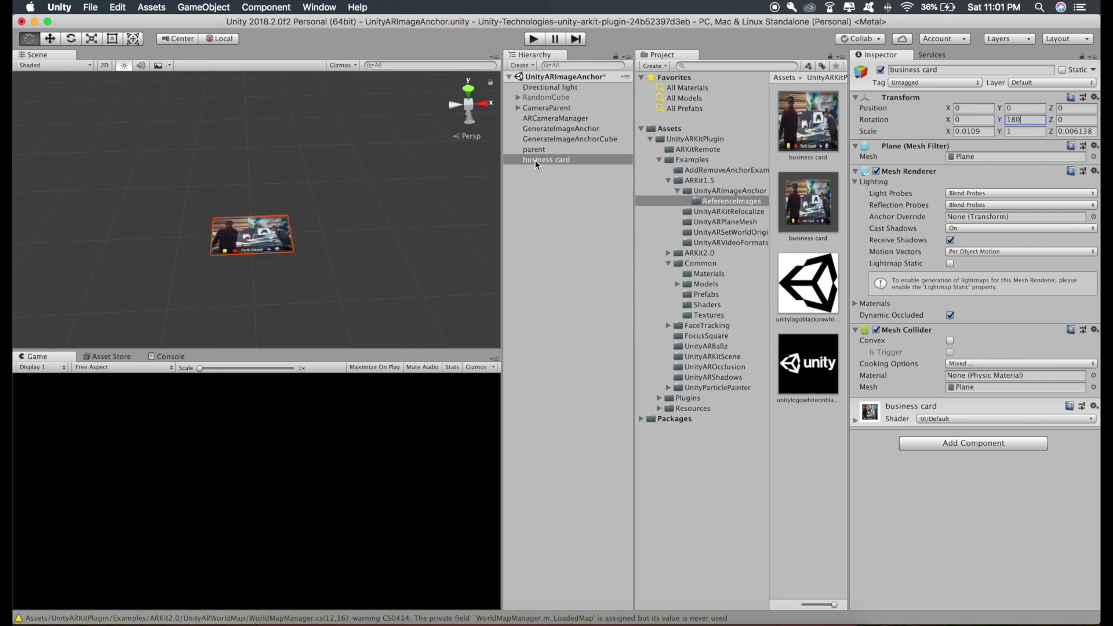
pyautogui.moveTo(535, 165); pyautogui.dragTo(534, 150)
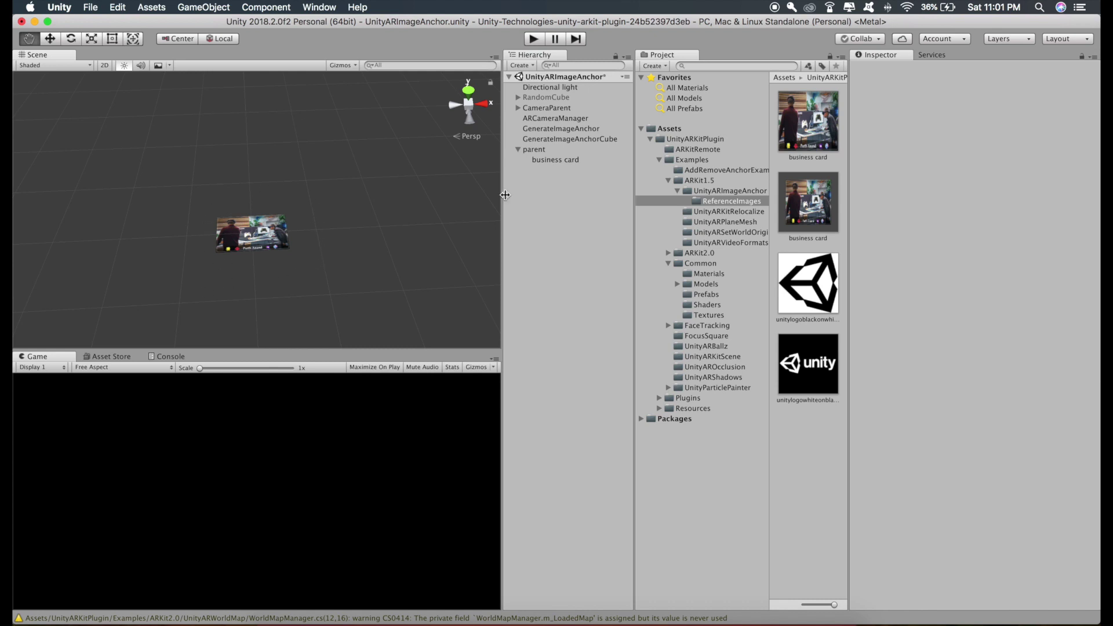
pyautogui.click(558, 162)
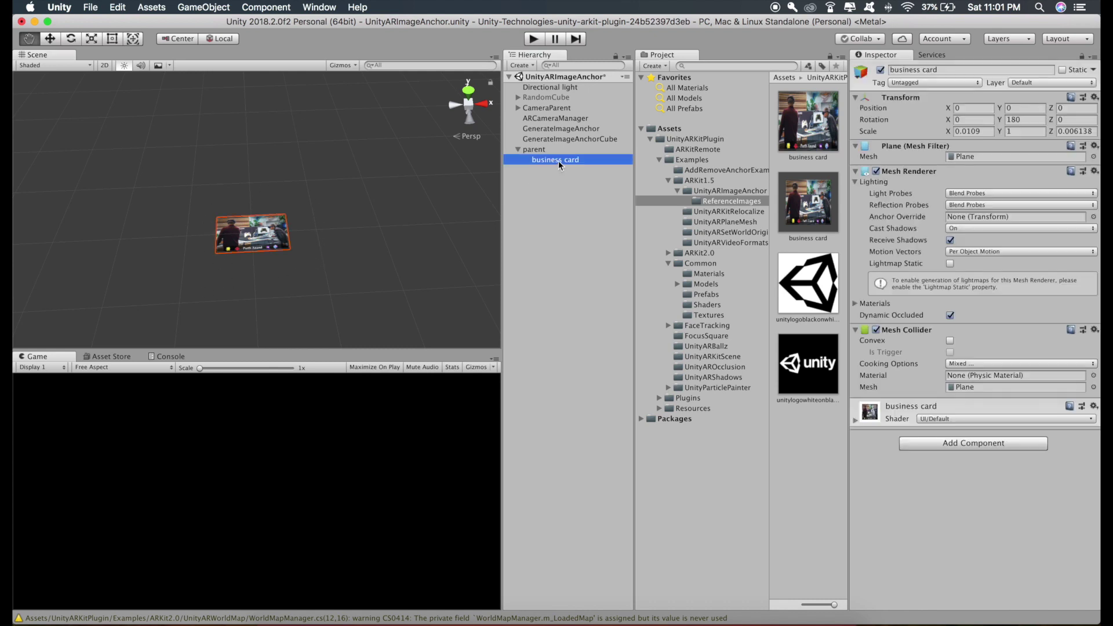
# - Duplicate the business card three times and move each copy to its own position
pyautogui.press('super+d')
pyautogui.click(51, 41)
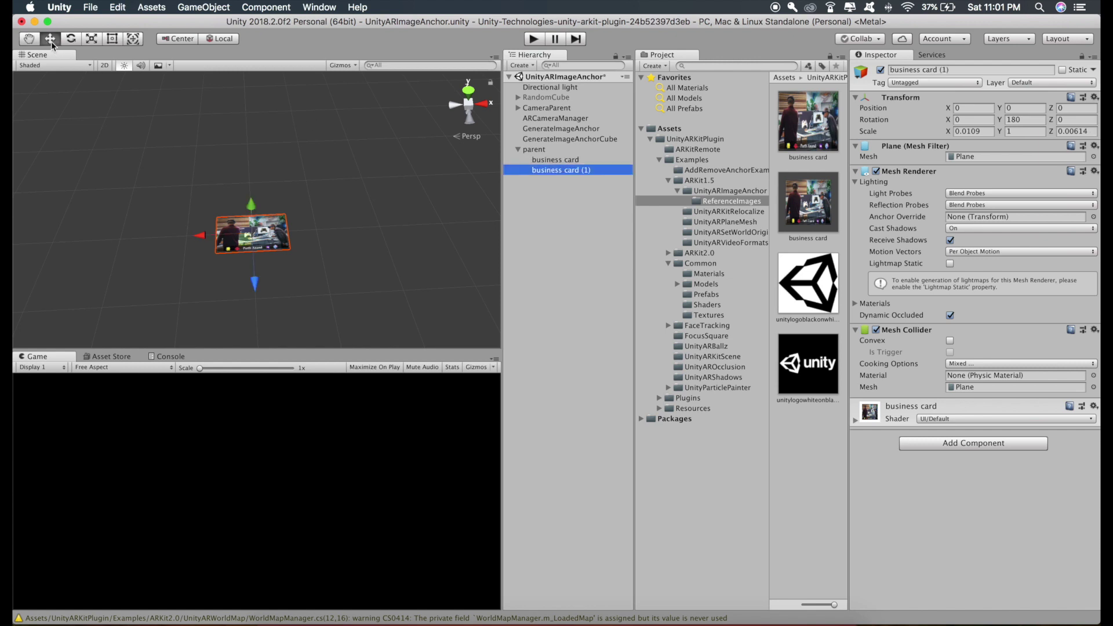
pyautogui.moveTo(238, 234); pyautogui.dragTo(272, 232)
pyautogui.moveTo(346, 278); pyautogui.dragTo(345, 247)
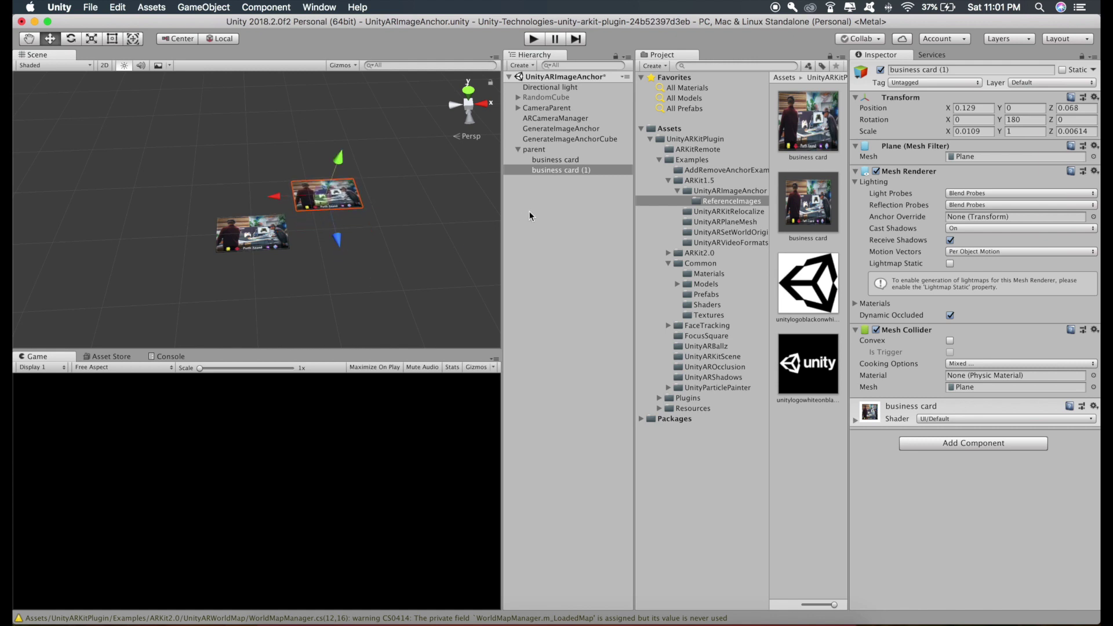
pyautogui.click(548, 170)
pyautogui.press('super+d')
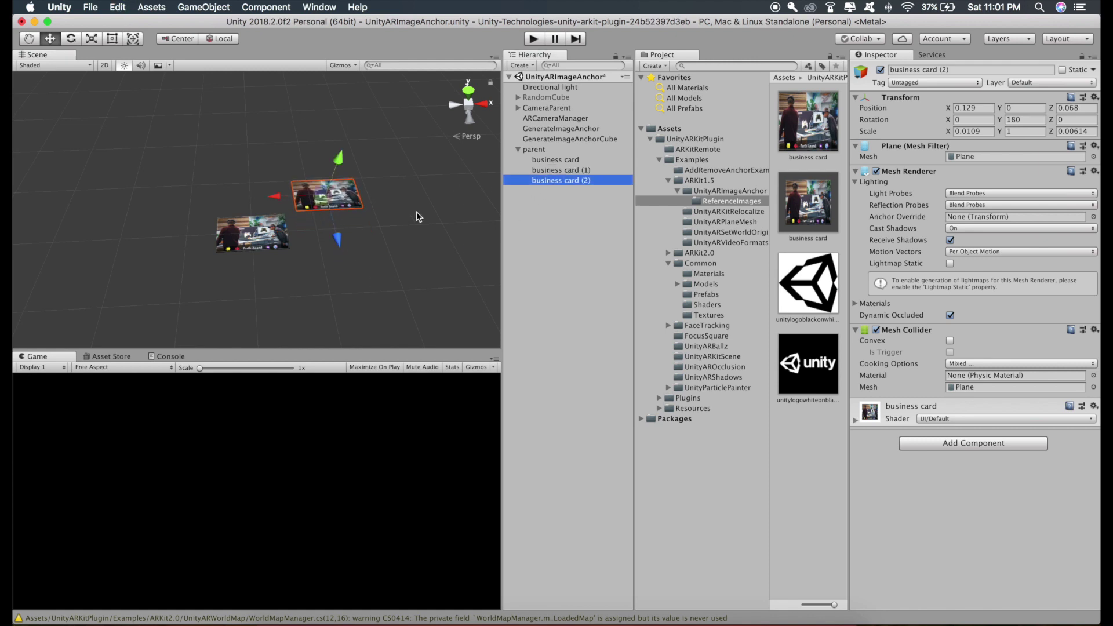
pyautogui.moveTo(338, 239); pyautogui.dragTo(345, 257)
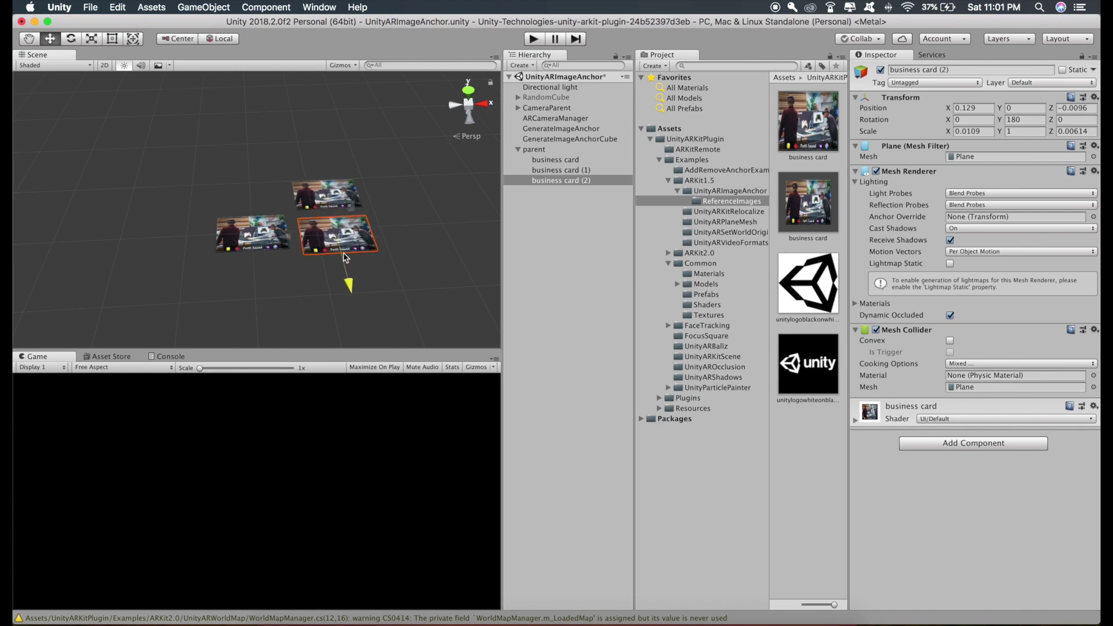
pyautogui.click(552, 181)
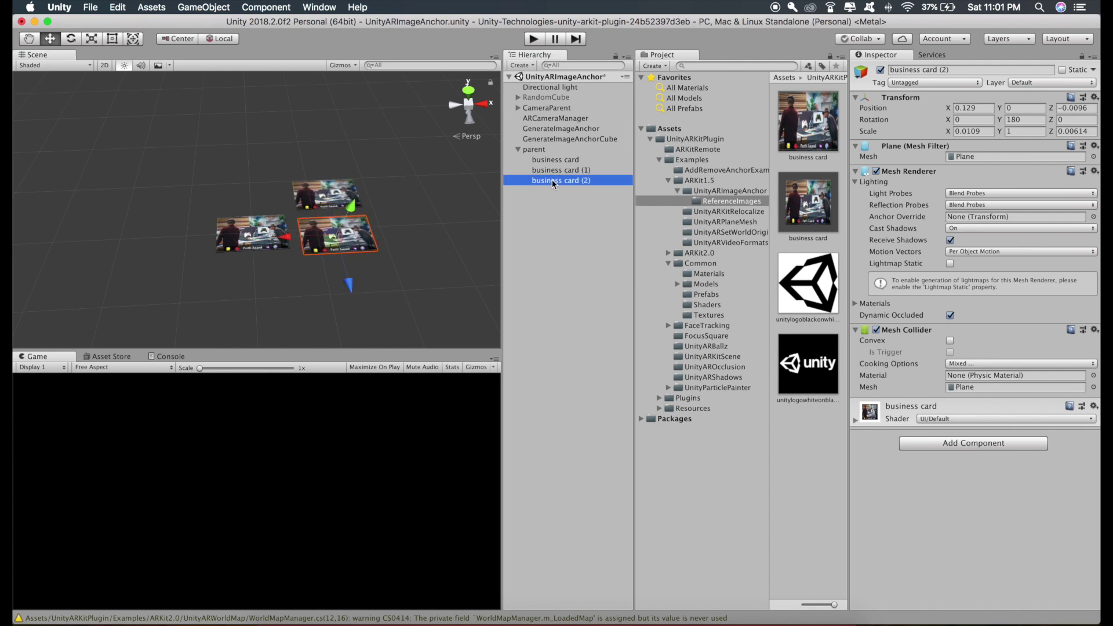
pyautogui.press('super+d')
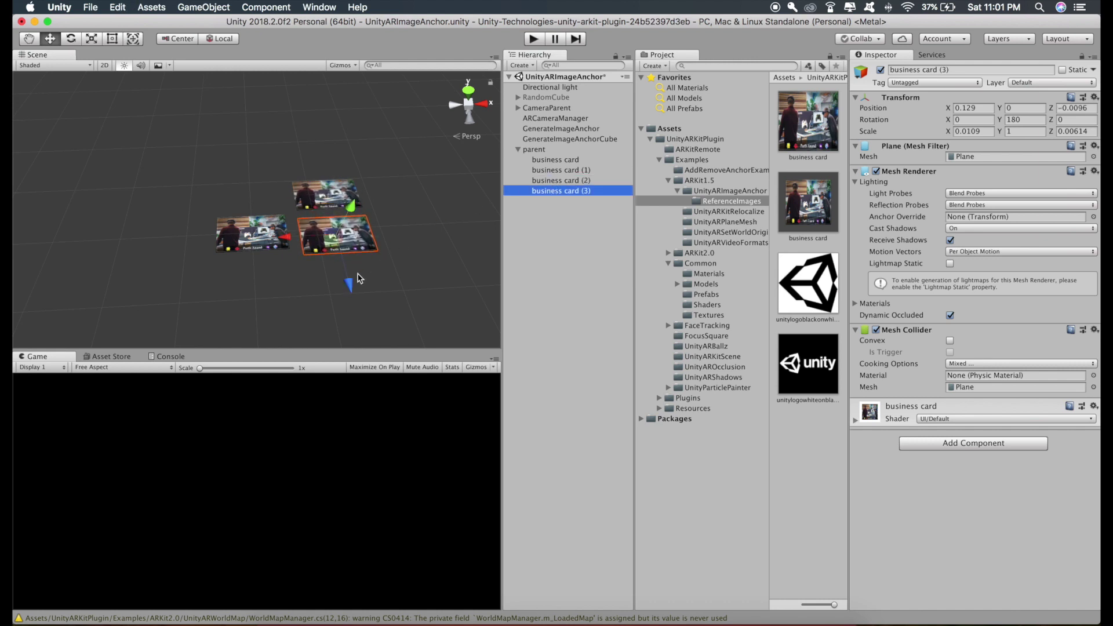
pyautogui.moveTo(350, 278); pyautogui.dragTo(236, 172)
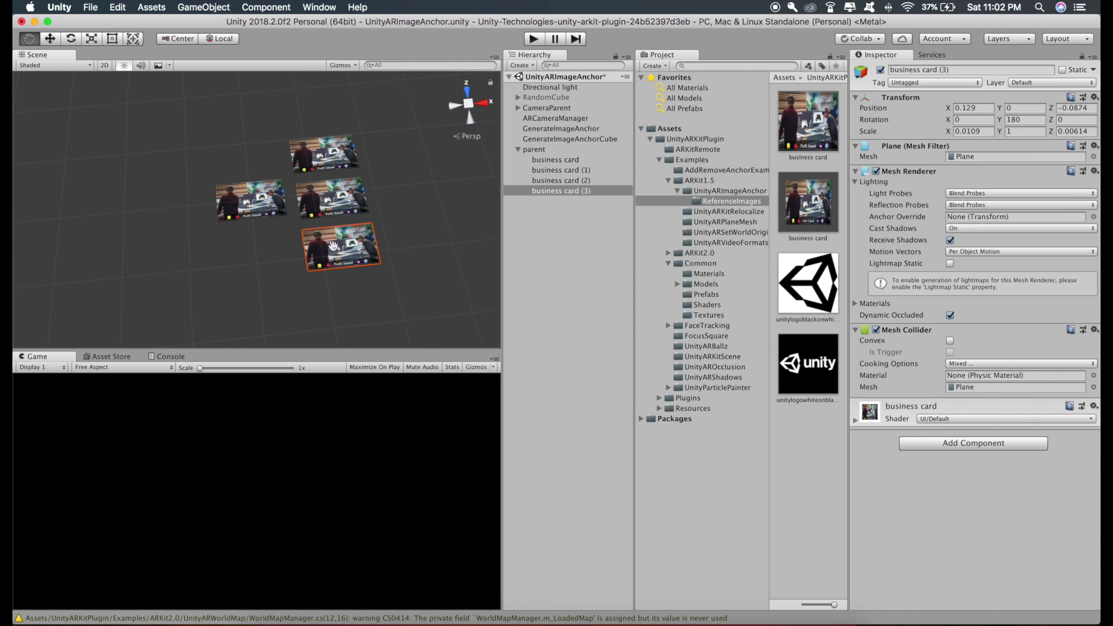
# - Rename the copies 1, 2 and 3, and import the three Augmented Reality MP4s from Downloads
pyautogui.click(554, 172)
pyautogui.press('Return')
pyautogui.write('1')
pyautogui.click(555, 180)
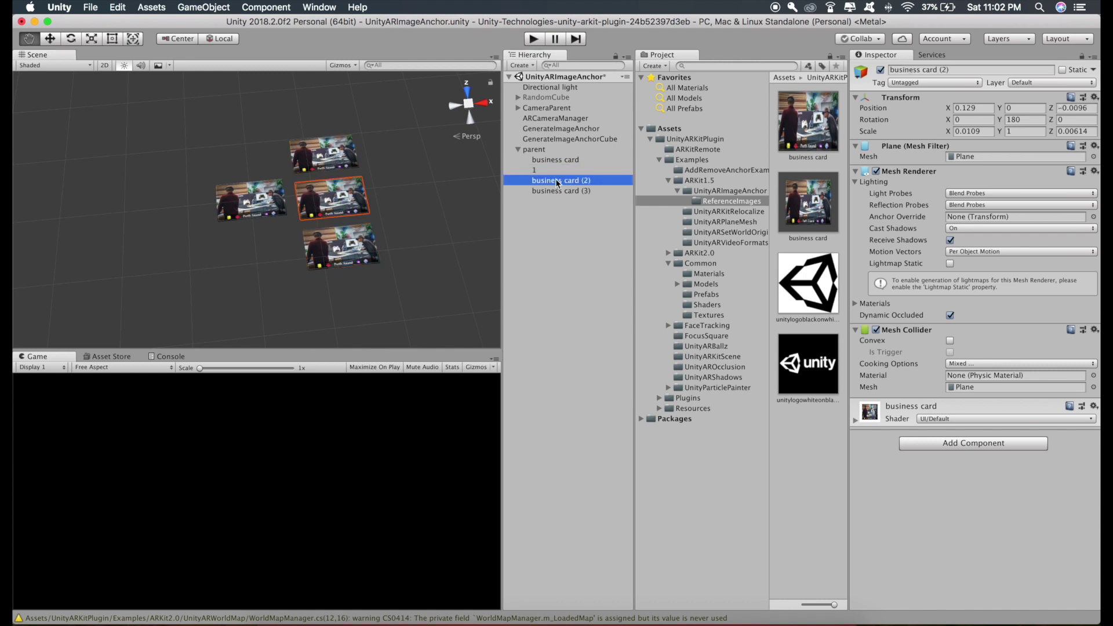
pyautogui.press('Return')
pyautogui.write('1')
pyautogui.press('BackSpace')
pyautogui.write('2')
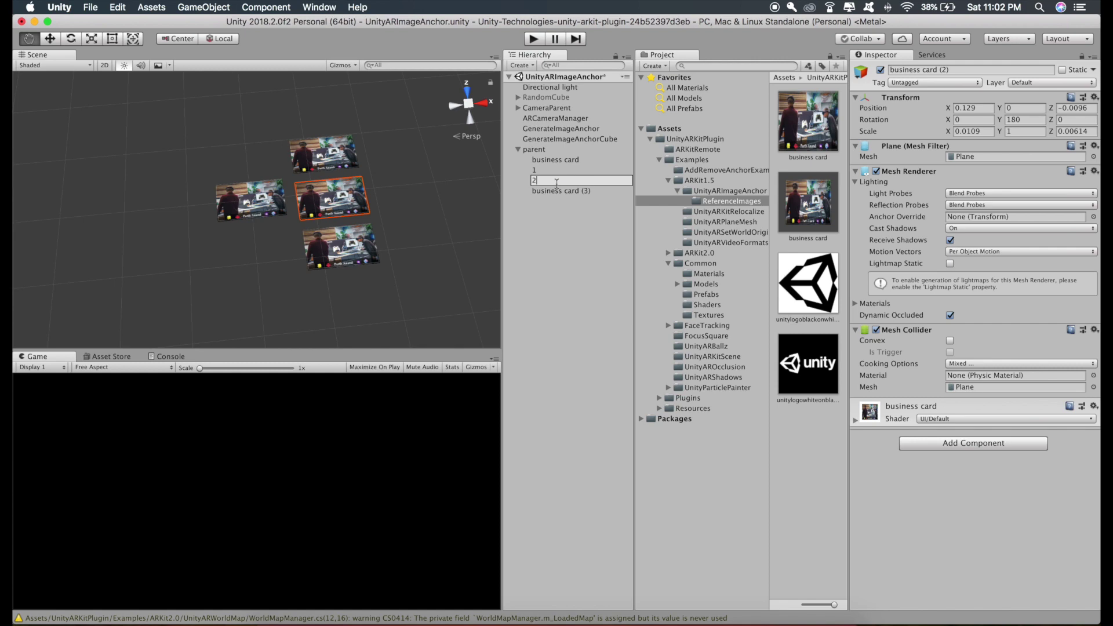
pyautogui.click(556, 190)
pyautogui.press('Return')
pyautogui.write('3')
pyautogui.click(545, 261)
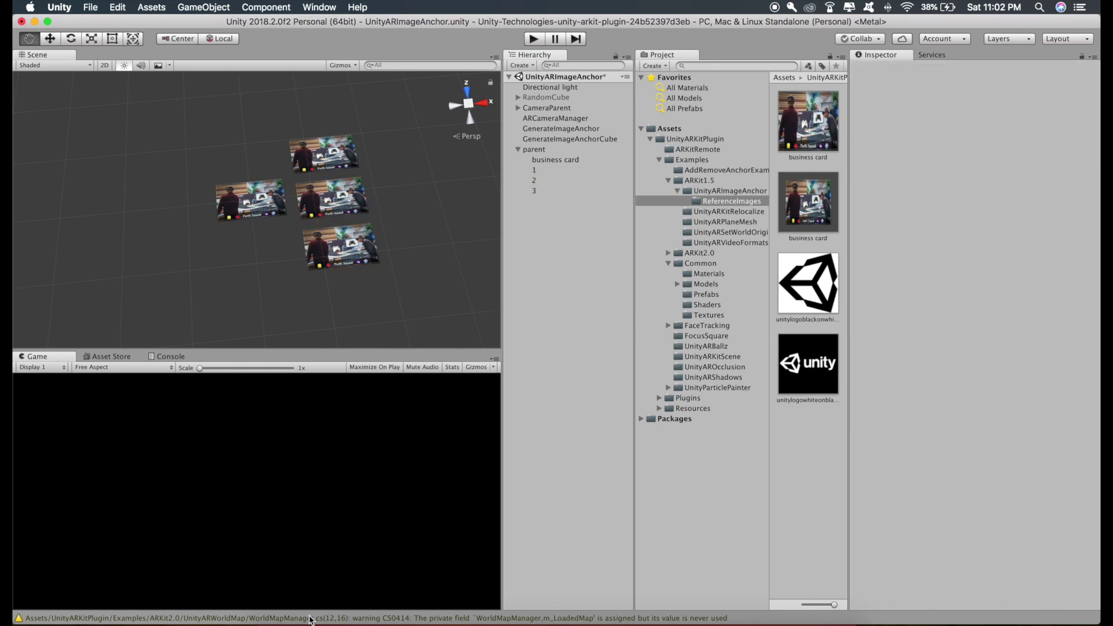
pyautogui.click(286, 613)
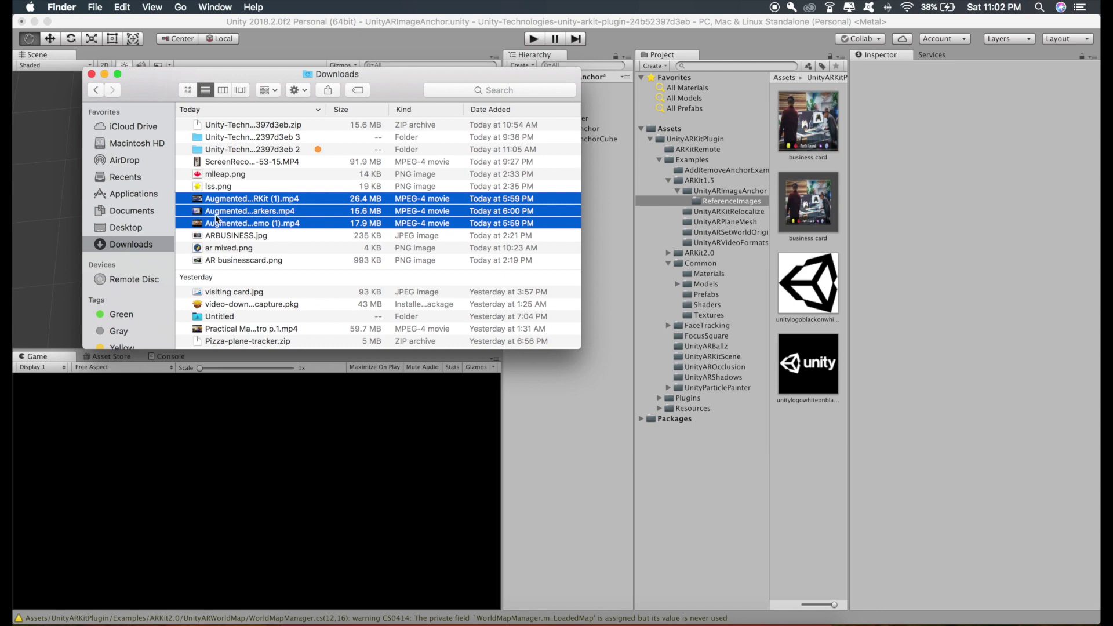
pyautogui.moveTo(212, 217); pyautogui.dragTo(811, 528)
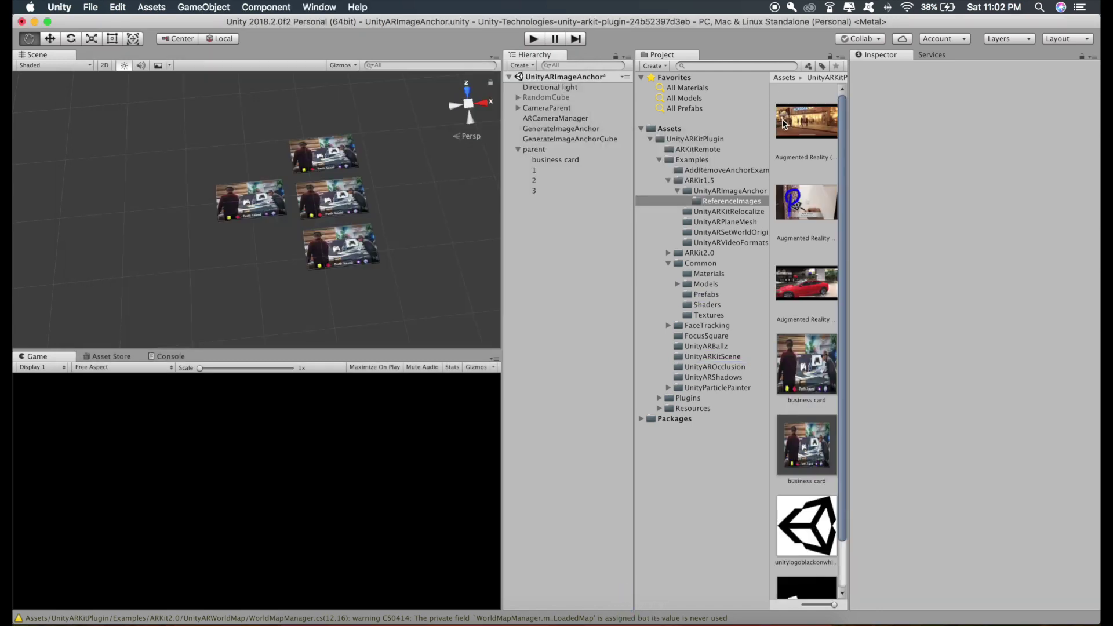
# - Attach Augmented Reality videos to planes 1 and 2, then run and stop a preview
pyautogui.moveTo(788, 118)
pyautogui.mouseDown()
pyautogui.moveTo(609, 169)
pyautogui.moveTo(533, 172)
pyautogui.moveTo(547, 182)
pyautogui.mouseUp()
pyautogui.moveTo(791, 282); pyautogui.dragTo(538, 195)
pyautogui.moveTo(444, 132); pyautogui.dragTo(427, 159)
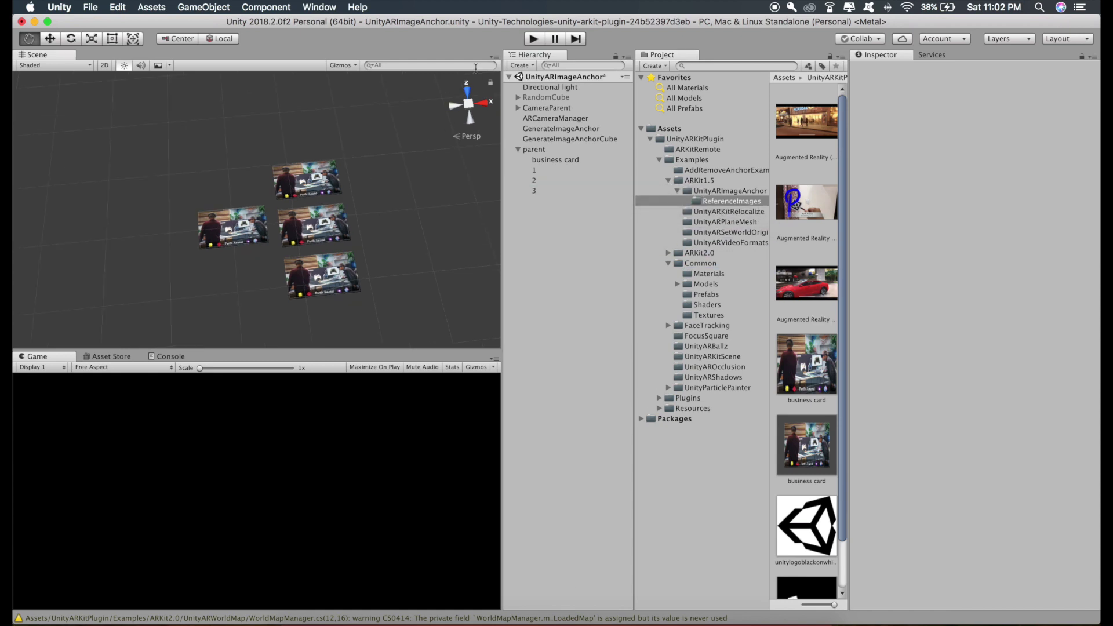
pyautogui.click(533, 39)
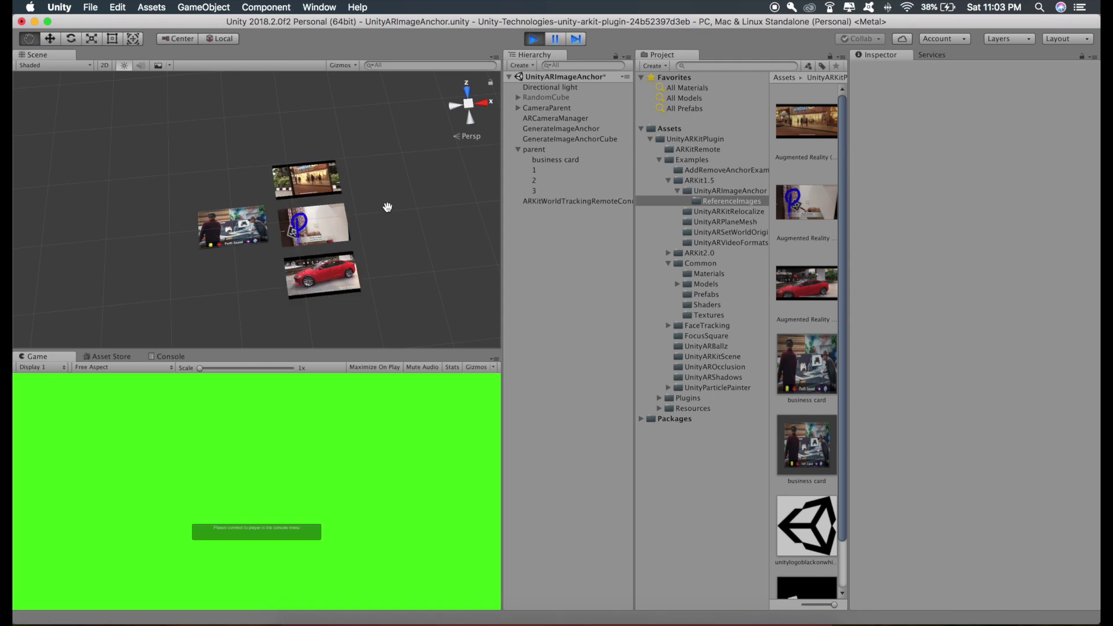
pyautogui.press('super+p')
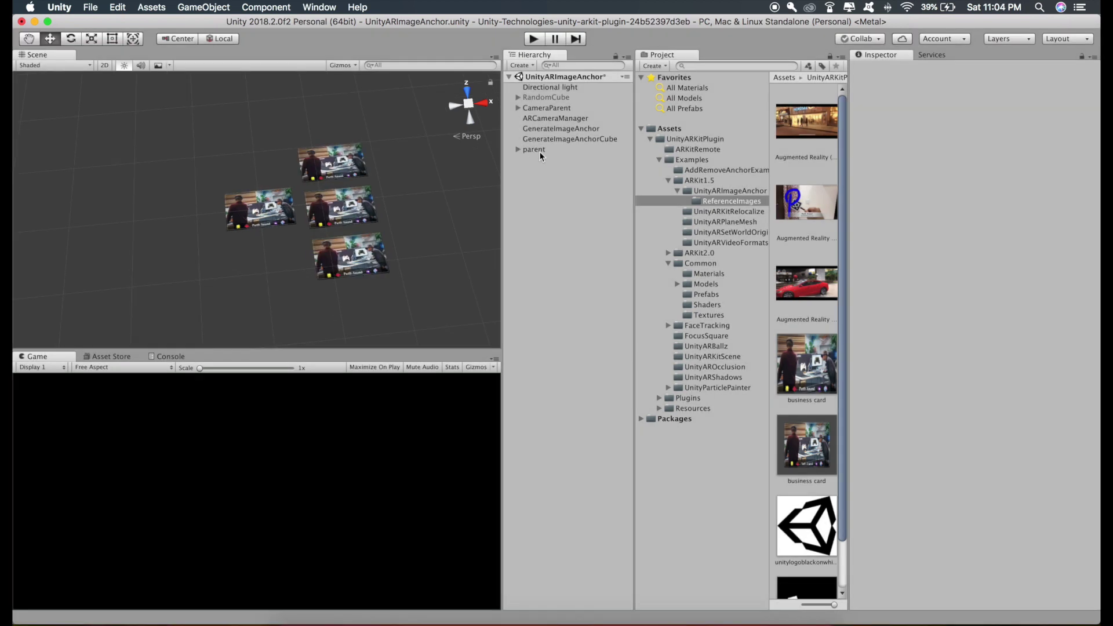
# - Save the parent group as a prefab in the Assets folder
pyautogui.click(539, 152)
pyautogui.click(669, 130)
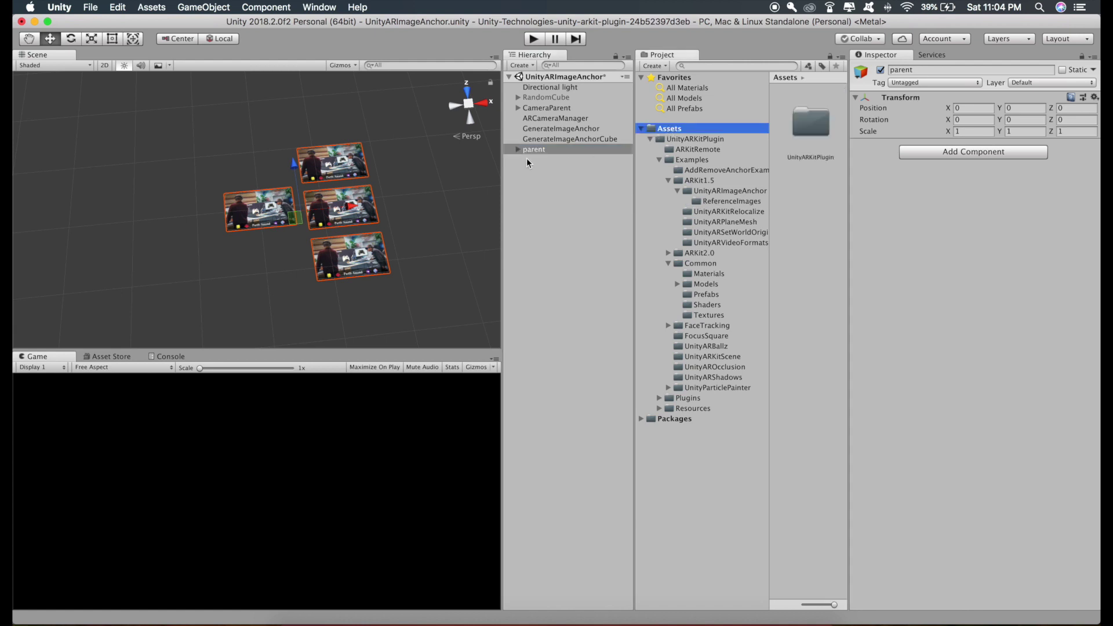
pyautogui.moveTo(531, 150); pyautogui.dragTo(808, 218)
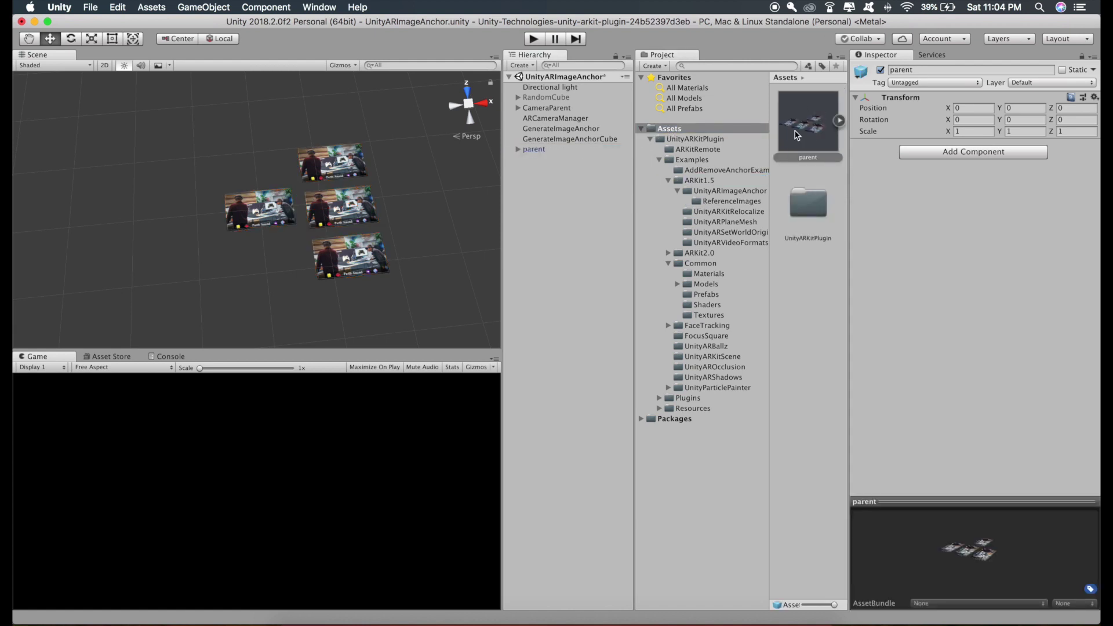
# - Delete parent from the scene and set its prefab as GenerateImageAnchorCube's Prefab To Generate
pyautogui.click(530, 151)
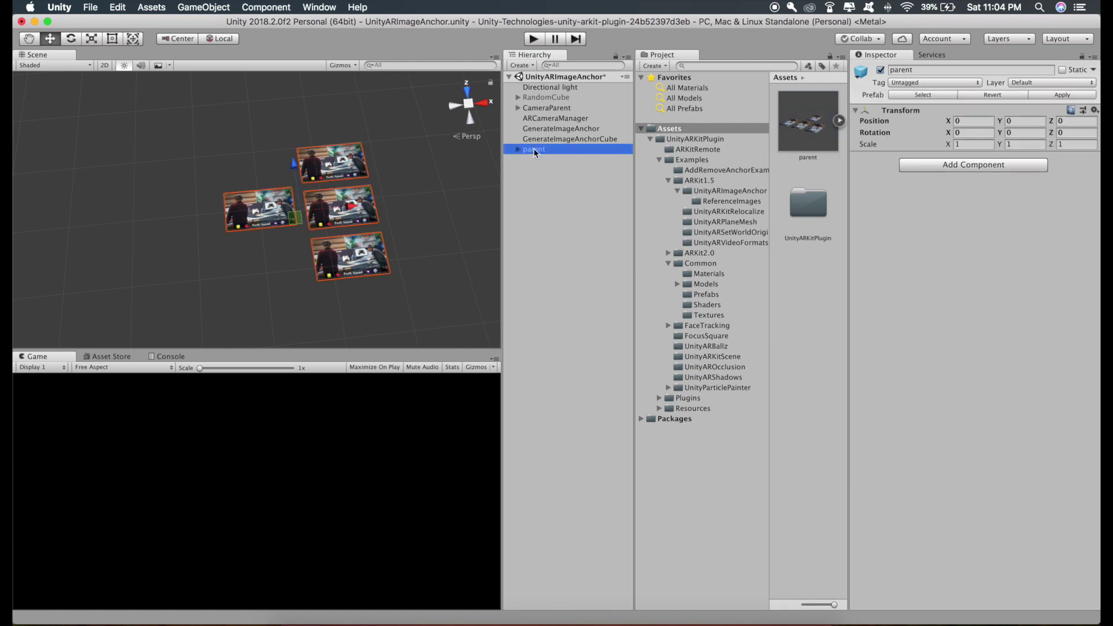
pyautogui.rightClick(534, 152)
pyautogui.click(553, 212)
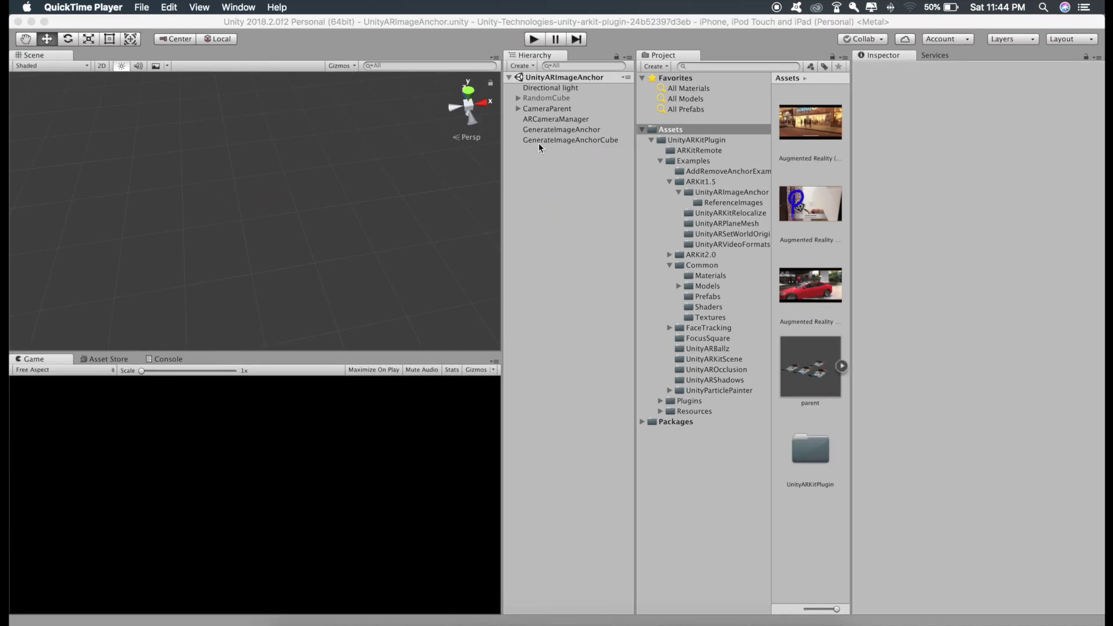
pyautogui.click(539, 141)
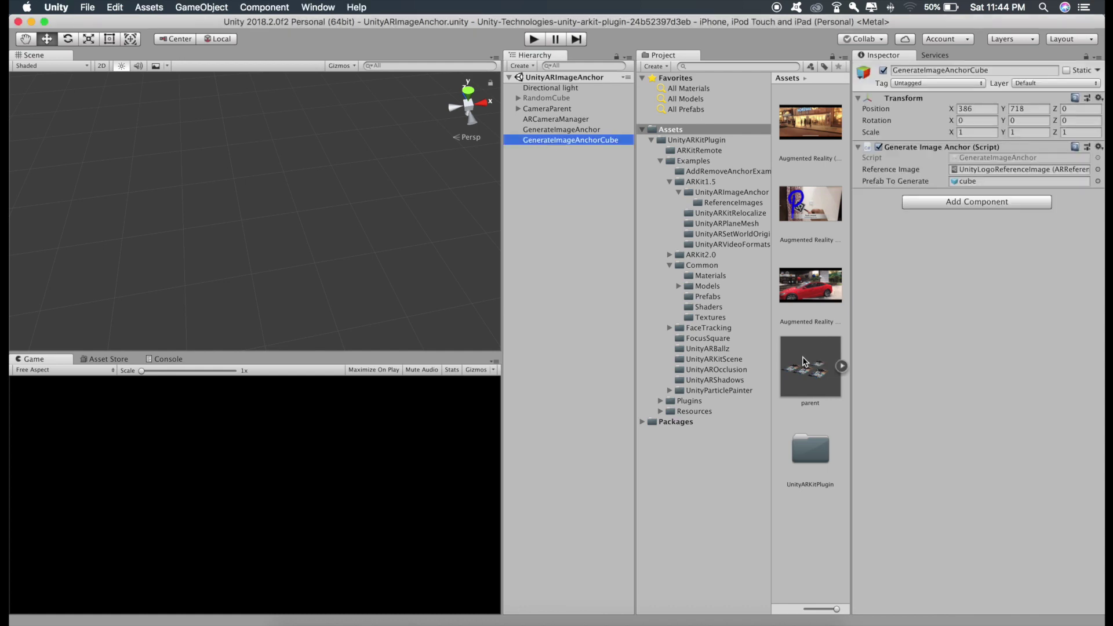
pyautogui.moveTo(807, 383); pyautogui.dragTo(966, 187)
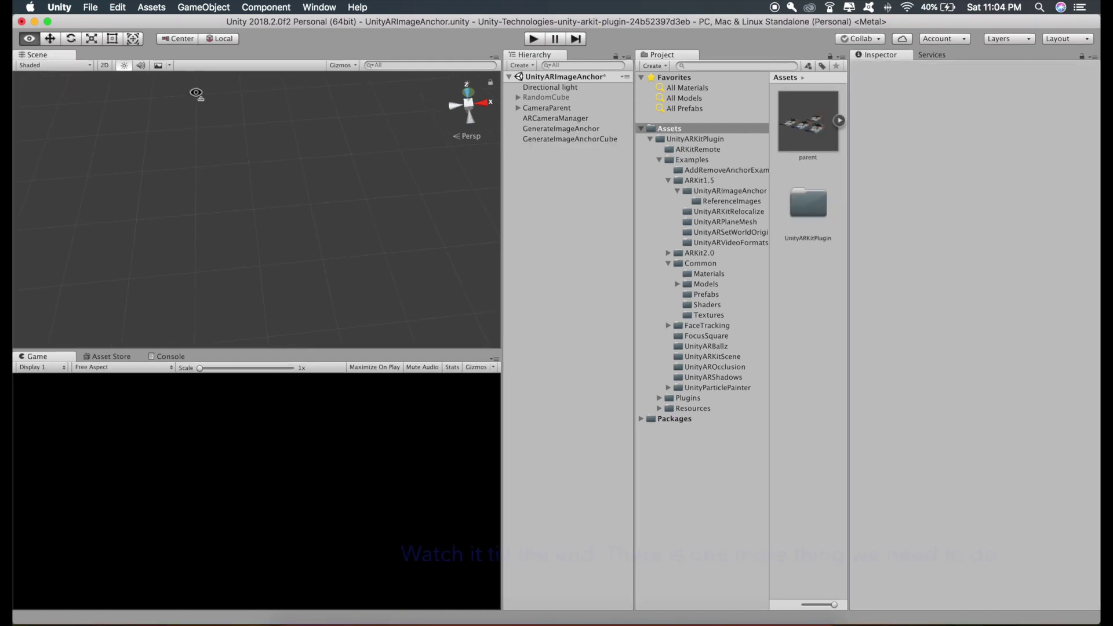
# - In Build Settings, target iOS and add the open scene to the build
pyautogui.click(91, 7)
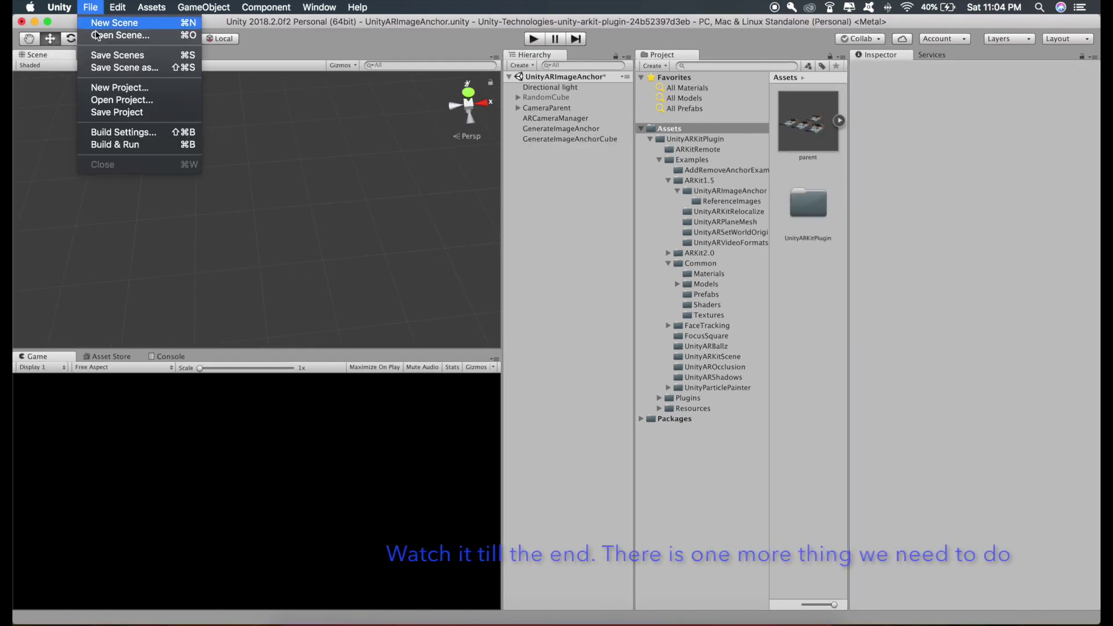
pyautogui.click(113, 132)
pyautogui.scroll(-3, 406, 278)
pyautogui.click(342, 384)
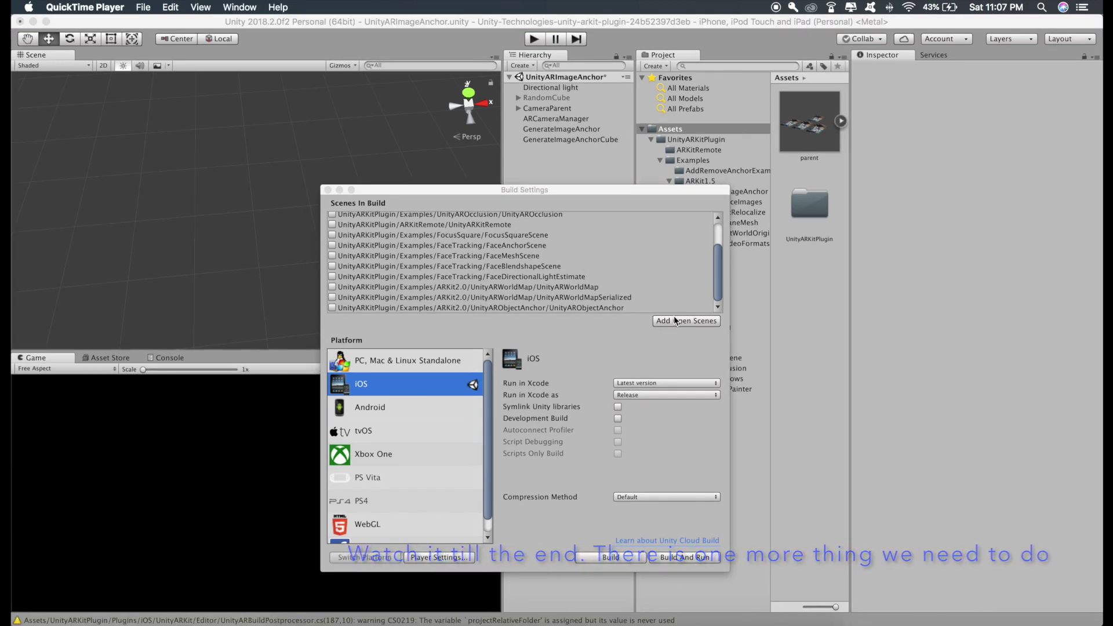
pyautogui.click(667, 318)
# - Build to a Desktop folder 'AR business card_' and open Unity-iPhone.xcodeproj
pyautogui.click(605, 558)
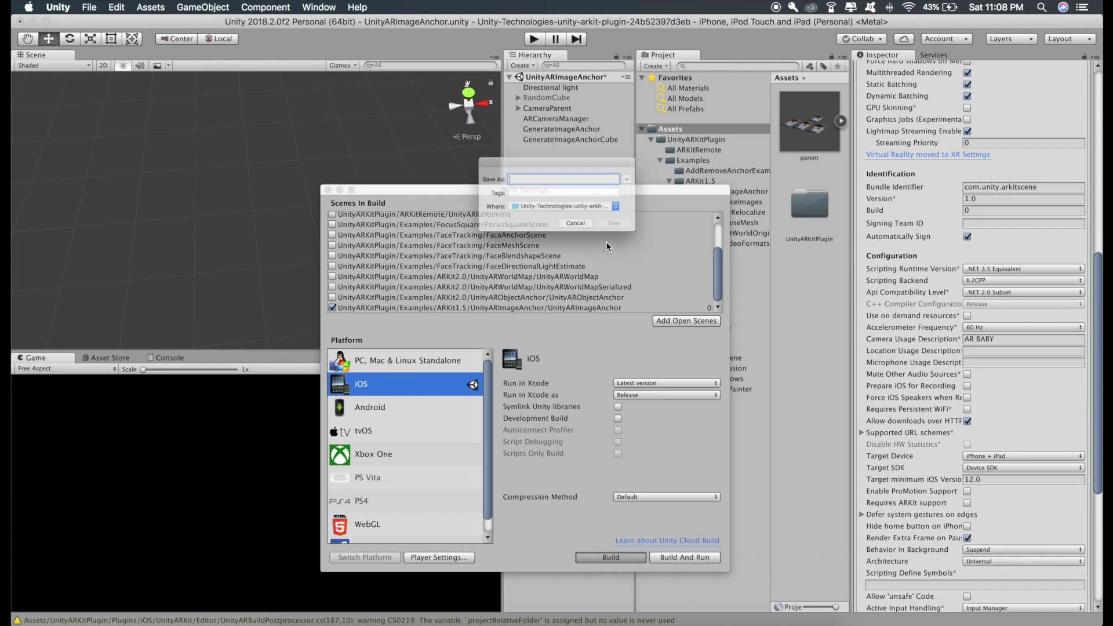
pyautogui.click(577, 214)
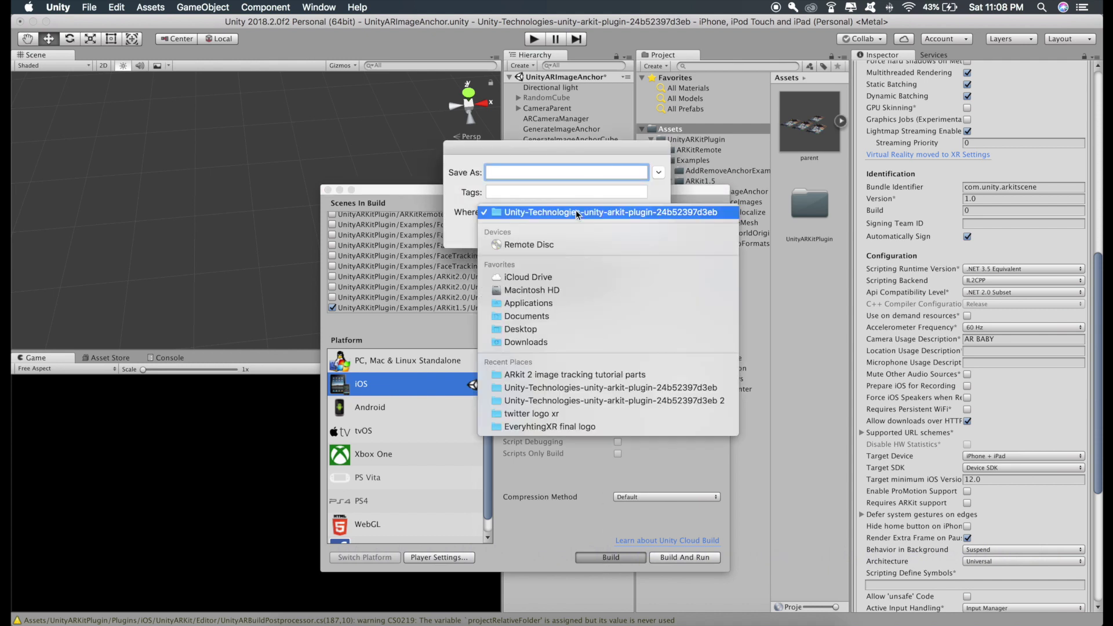
pyautogui.click(518, 328)
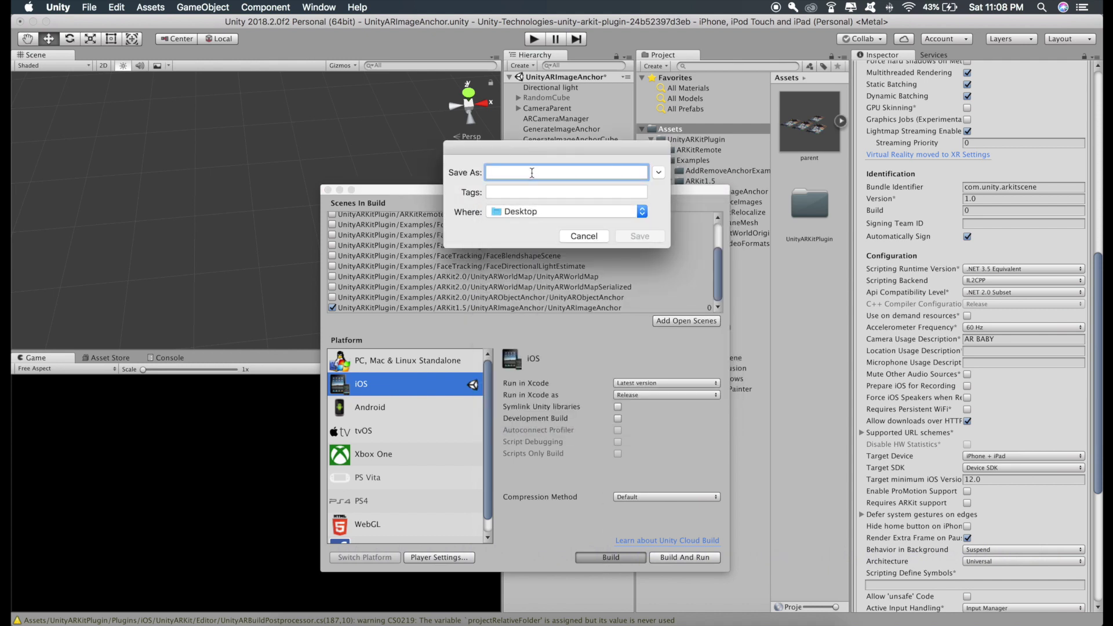
pyautogui.write('AR business card')
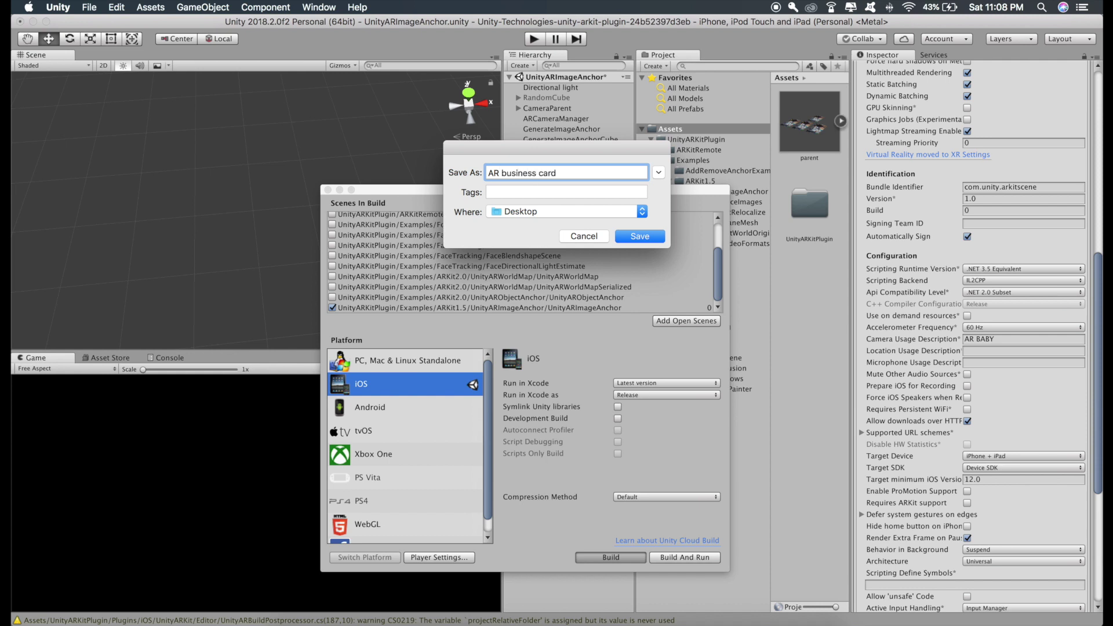
pyautogui.write('_')
pyautogui.click(639, 235)
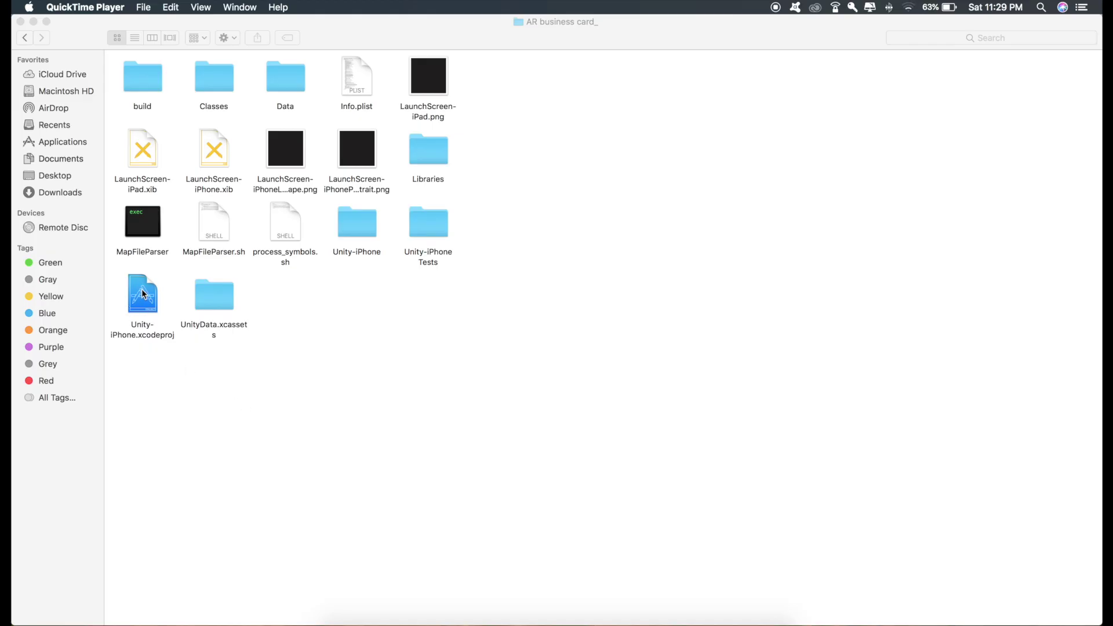
pyautogui.doubleClick(144, 295)
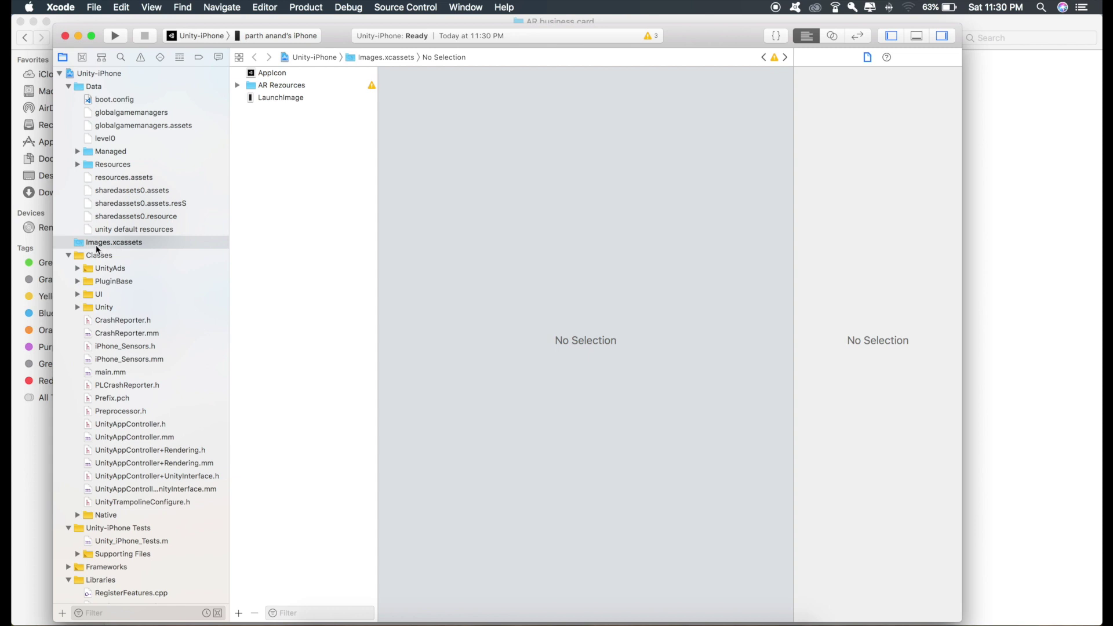
# - Give the unitylogoreferenceimage reference image centimeter units and a 10.9 cm width
pyautogui.click(97, 243)
pyautogui.click(250, 86)
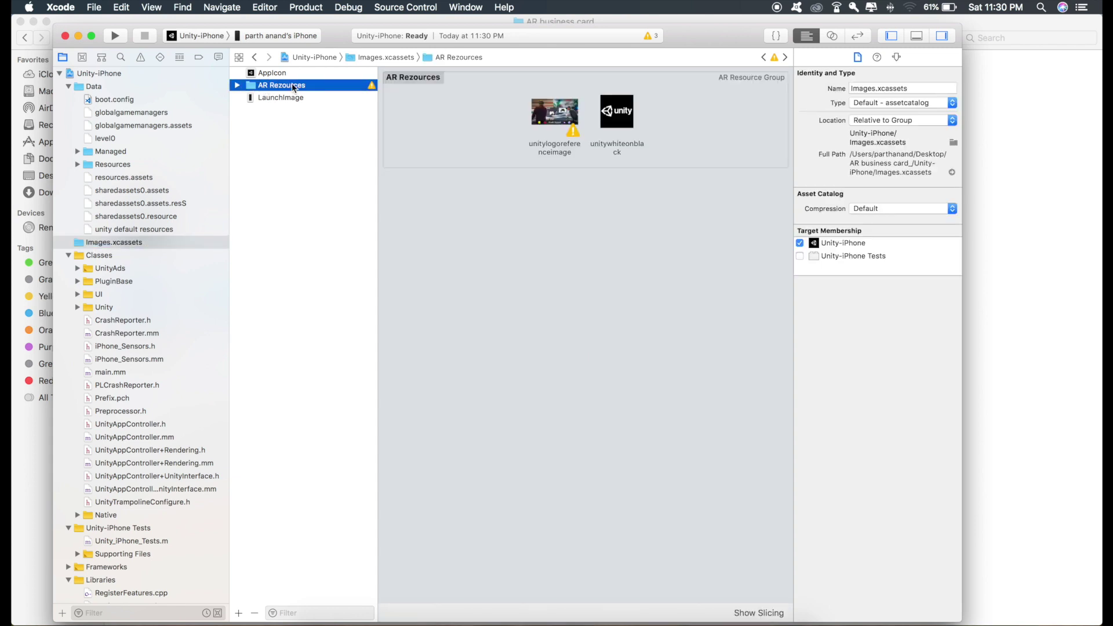
pyautogui.click(536, 111)
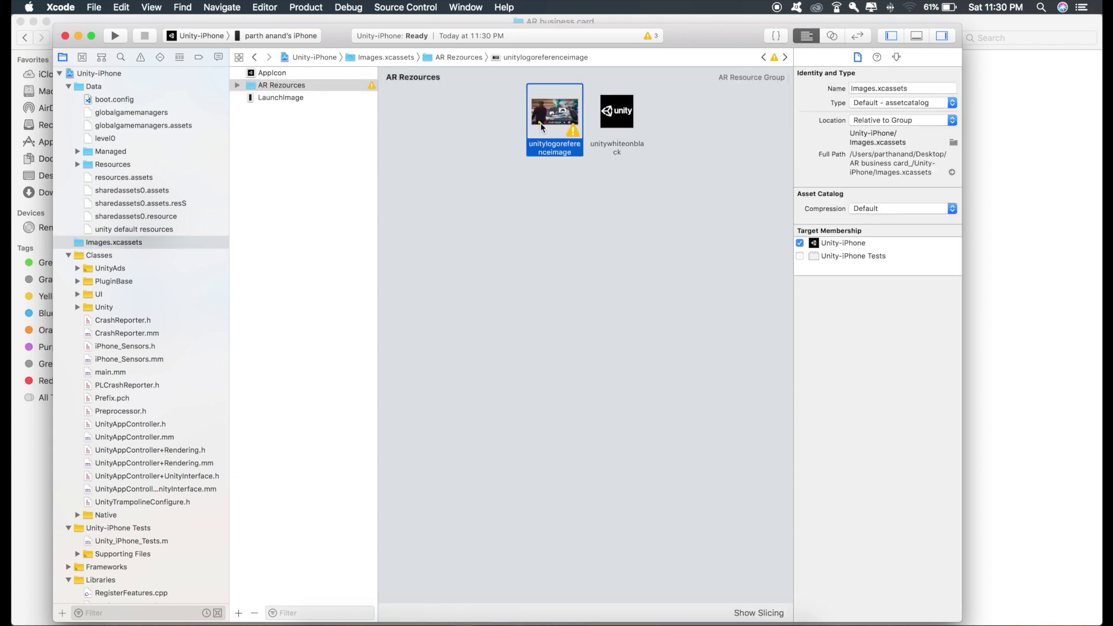
pyautogui.click(897, 58)
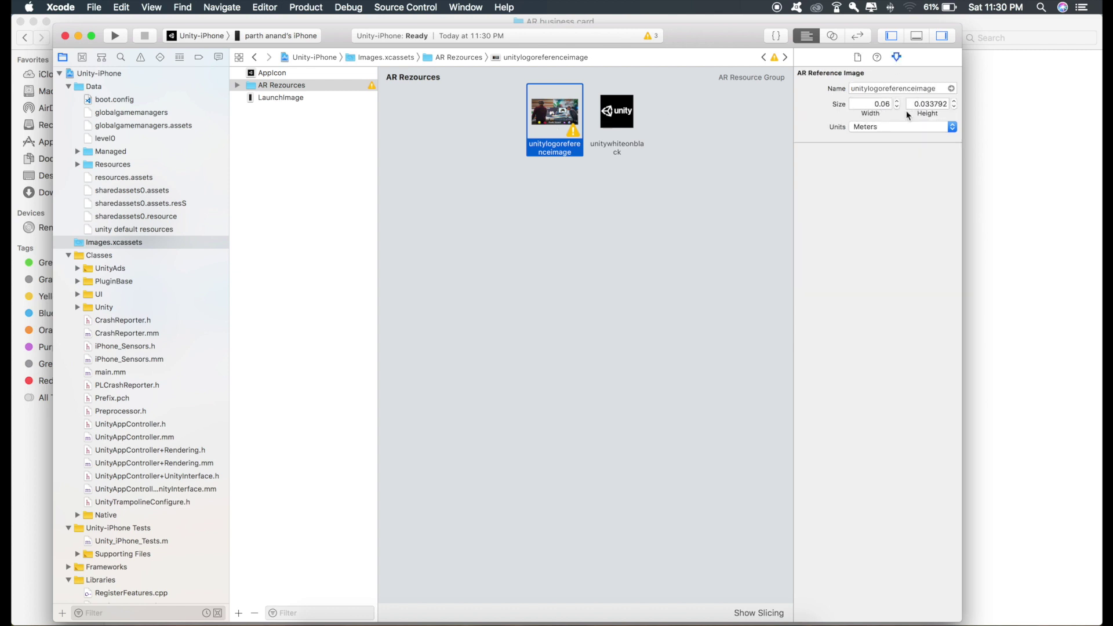
pyautogui.click(864, 126)
pyautogui.click(855, 119)
pyautogui.click(868, 107)
pyautogui.write('10.9')
pyautogui.press('Return')
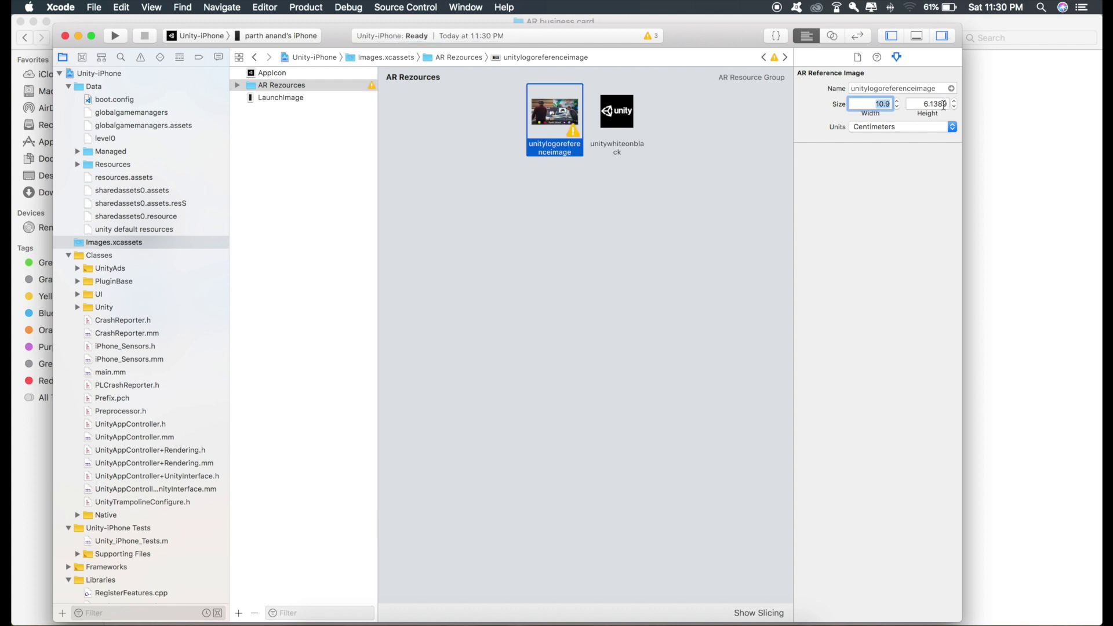
pyautogui.click(99, 73)
pyautogui.click(565, 265)
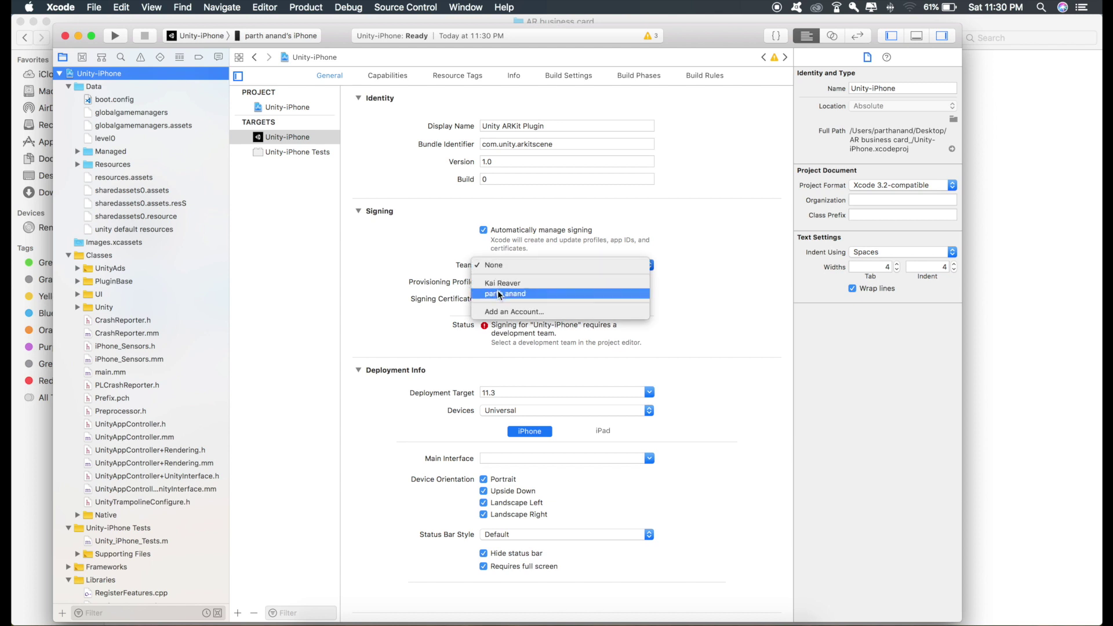
# - Choose the developer's personal signing team and set the deployment target to 12.0
pyautogui.click(498, 293)
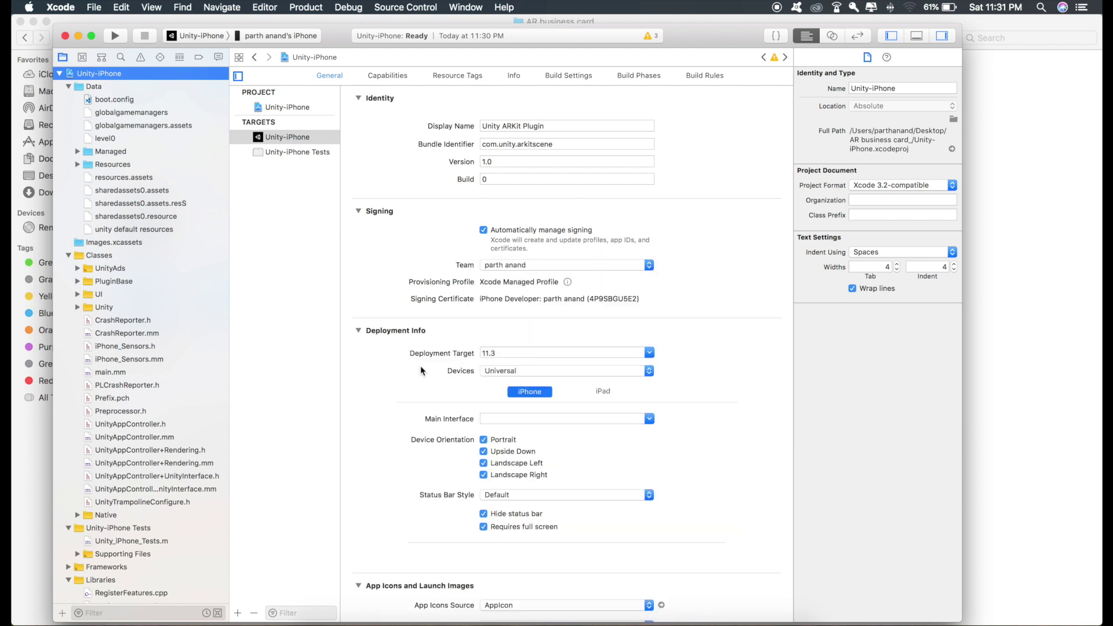
pyautogui.click(504, 350)
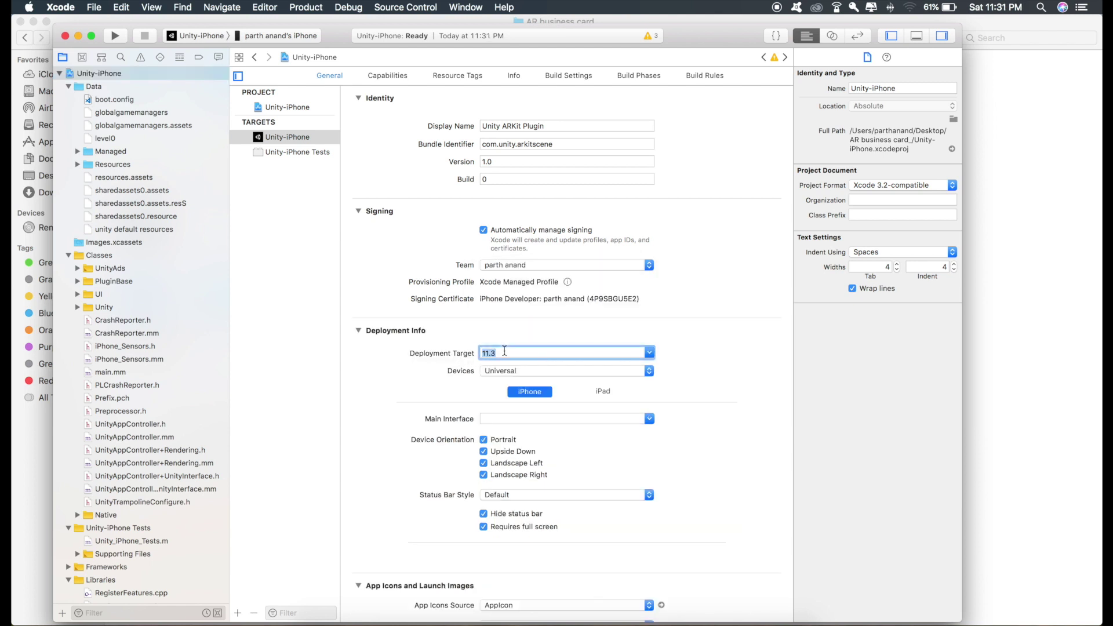
pyautogui.write('12')
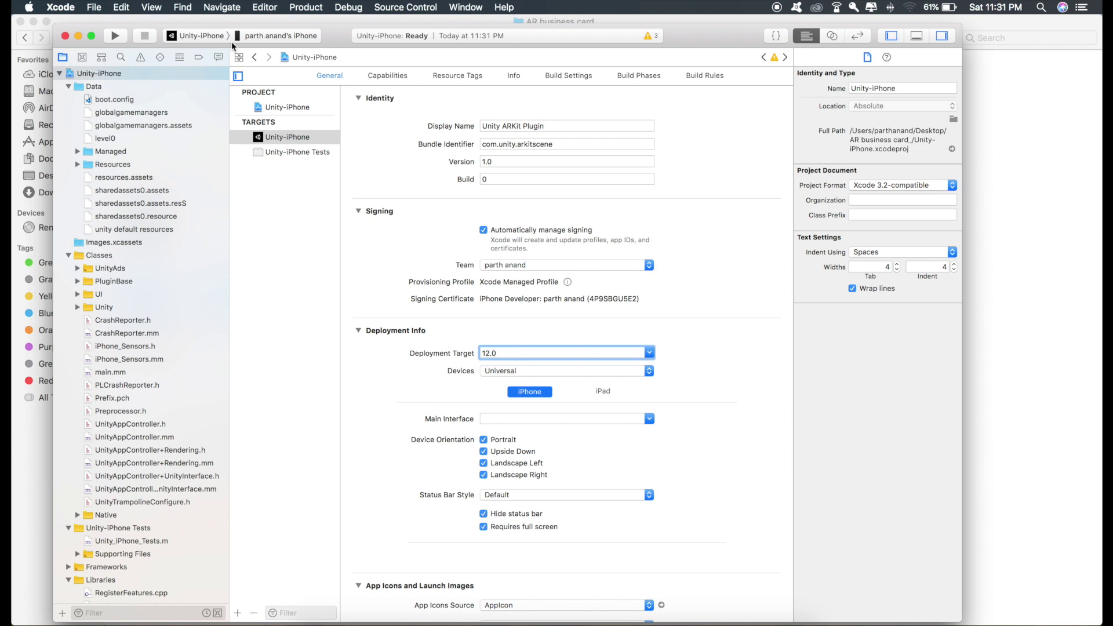